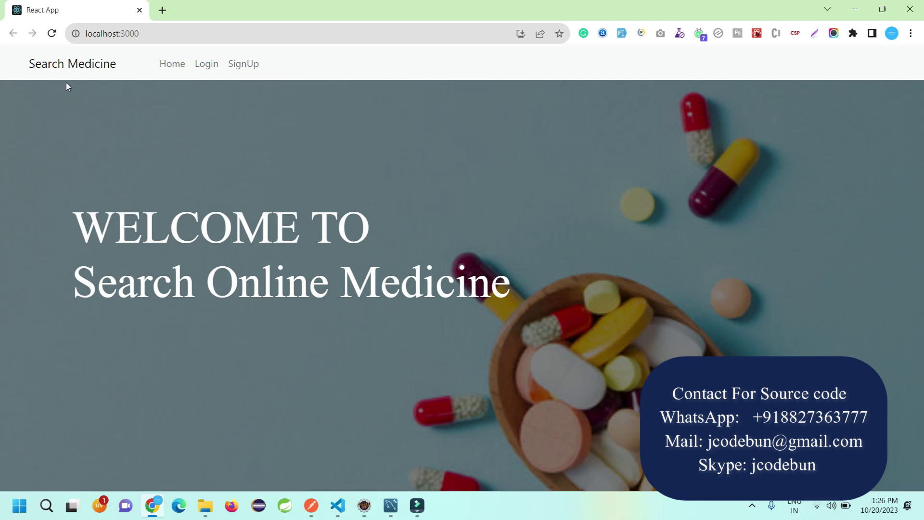
# Move through the Search Medicine Home and Login pages to reach the Sign up form
pyautogui.click(179, 70)
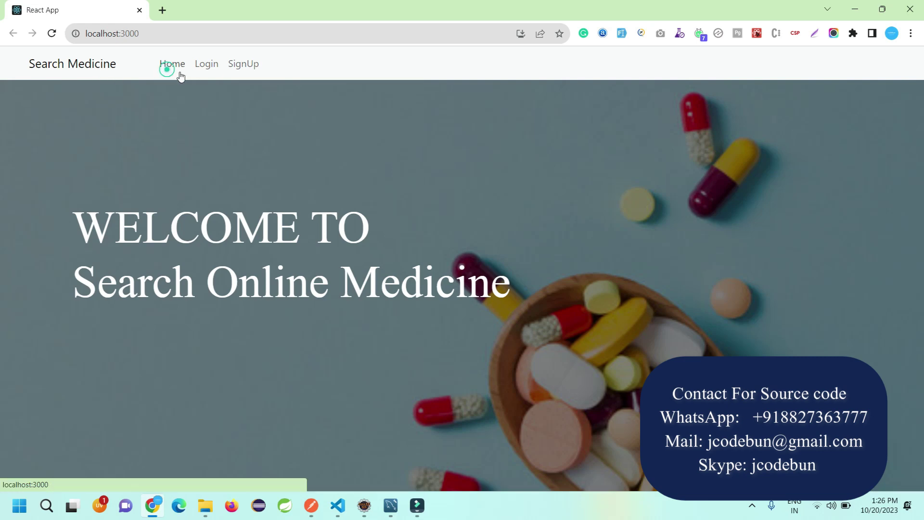
pyautogui.click(211, 70)
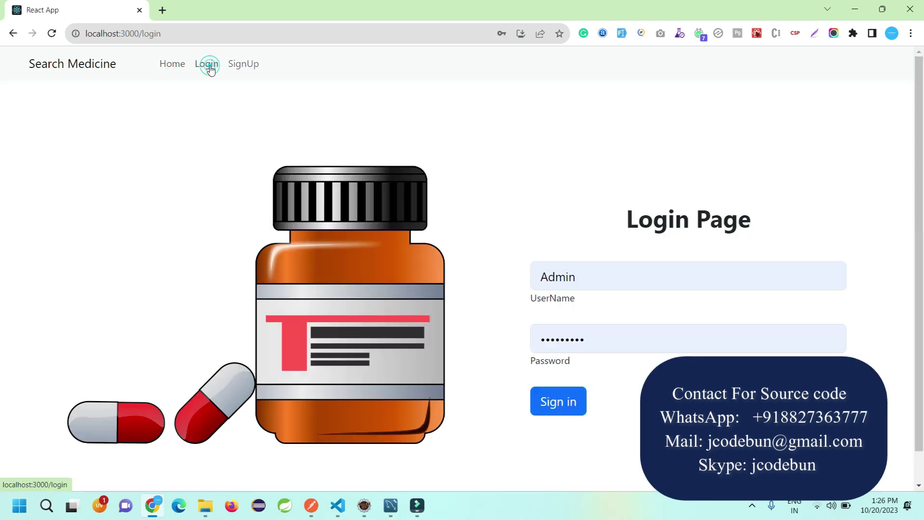
pyautogui.click(255, 68)
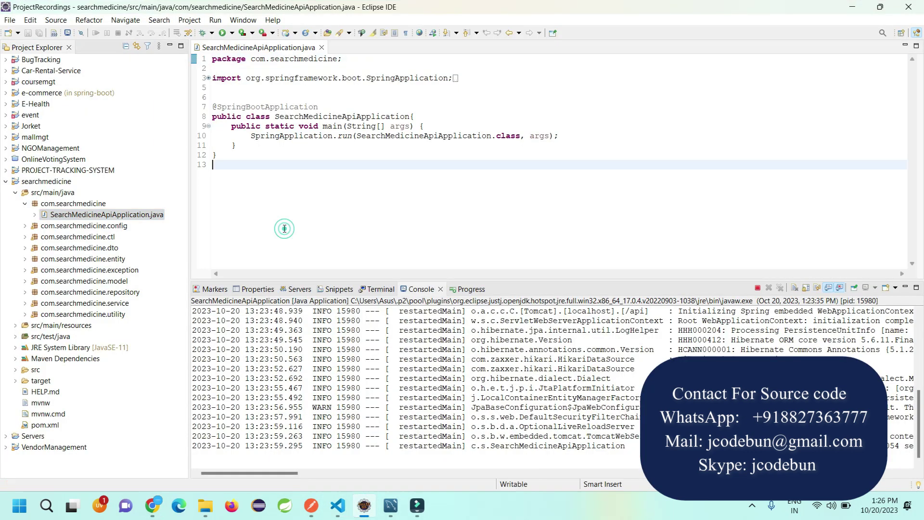
# Add the comment '// Backend: Spring boot, JPA, MYSQL, RestAPI, JSON, Auth' as line 14
pyautogui.press('Return')
pyautogui.write('//')
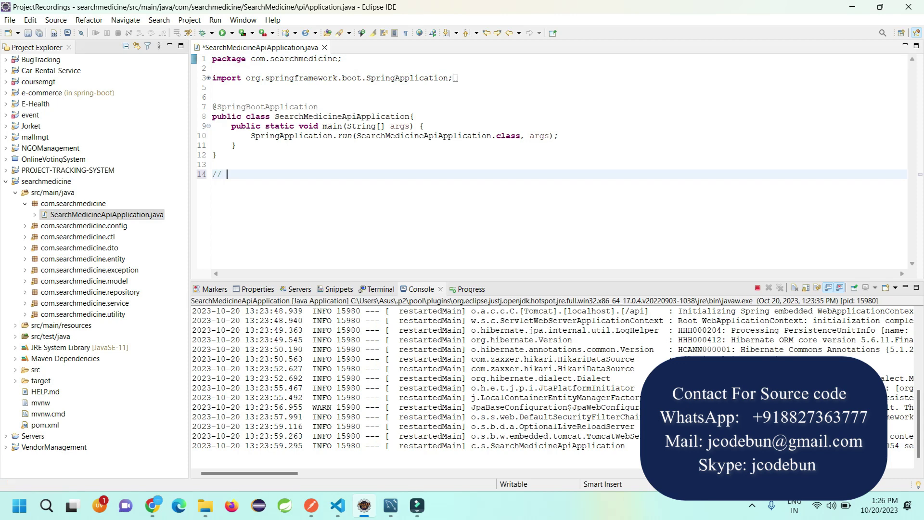
pyautogui.write(' Backend: Spring boot')
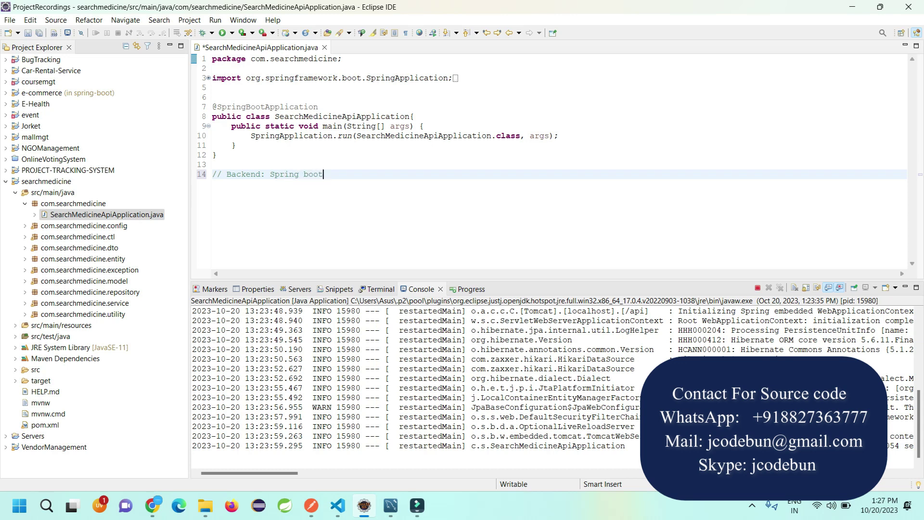
pyautogui.write(', JPA, MYSQL, RestAPI,')
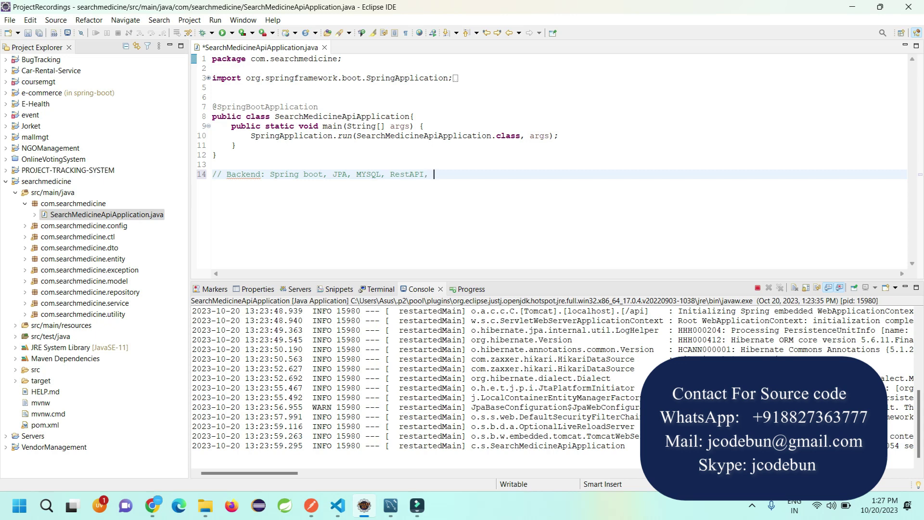
pyautogui.write(' JOSNON, Auth')
# Add '// Frontend: ReactJS, HTML, CSS, bootstrap.' below the Backend comment, separated by a blank line
pyautogui.press('Return')
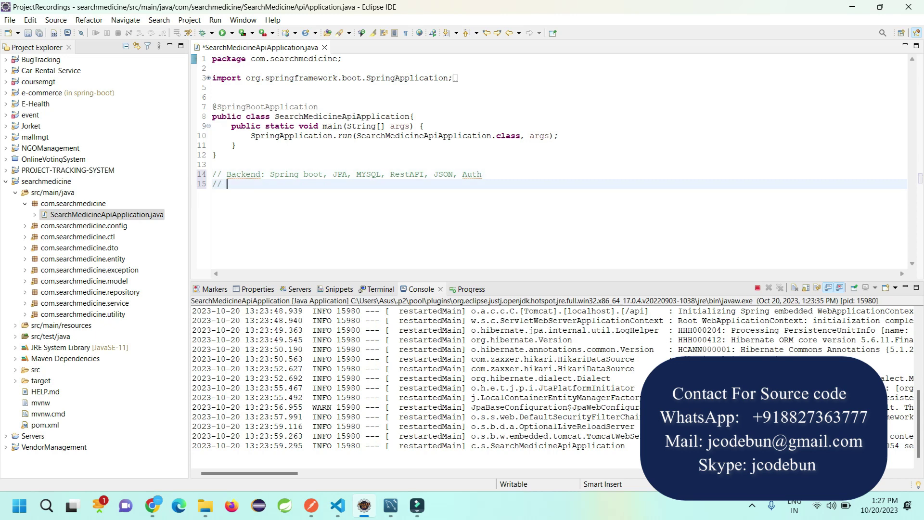
pyautogui.write('// Froen')
pyautogui.press('BackSpace')
pyautogui.press('BackSpace')
pyautogui.write('ntend')
pyautogui.press('BackSpace')
pyautogui.write(': ReactJS, HTML<')
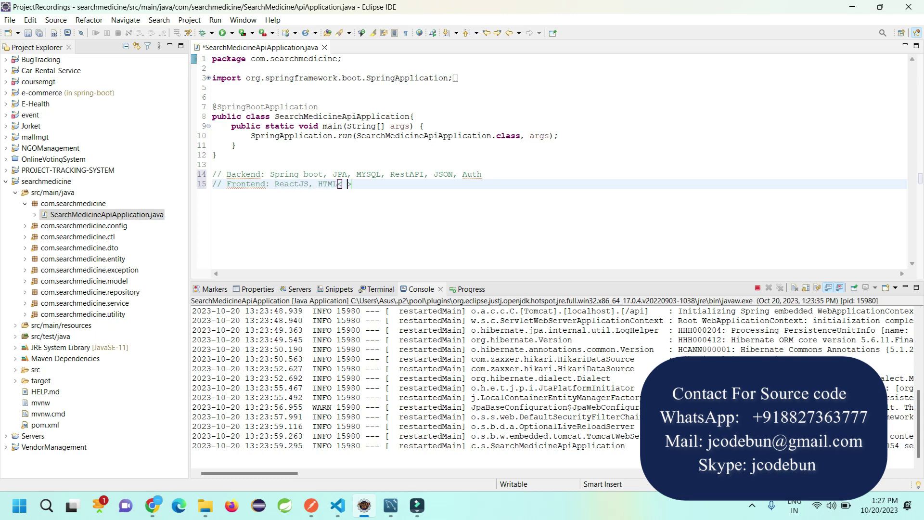
pyautogui.press('BackSpace')
pyautogui.press('BackSpace')
pyautogui.write(', CSS<')
pyautogui.press('BackSpace')
pyautogui.press('BackSpace')
pyautogui.write(', bootstrap.')
pyautogui.click(485, 175)
pyautogui.press('Return')
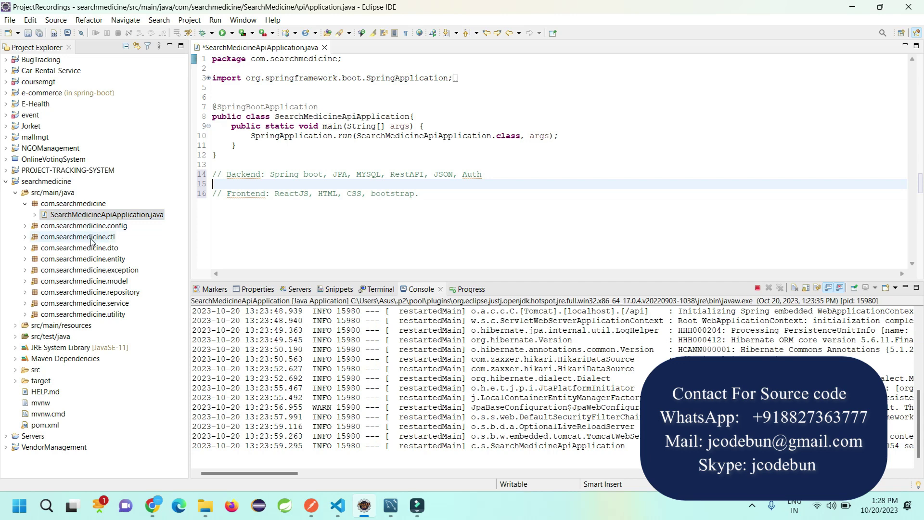
# Expand the com.searchmedicine.dto and com.searchmedicine.ctl packages in Project Explorer
pyautogui.doubleClick(103, 249)
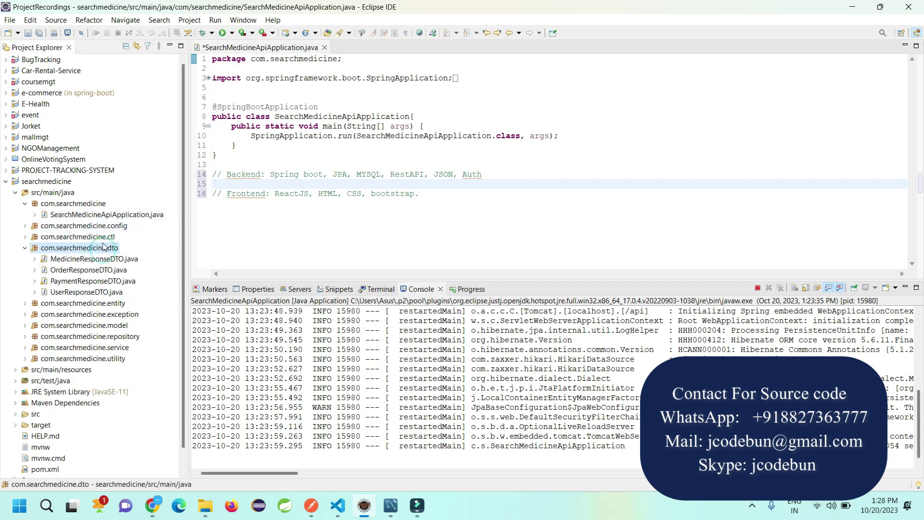
pyautogui.doubleClick(104, 237)
pyautogui.scroll(-1, 104, 241)
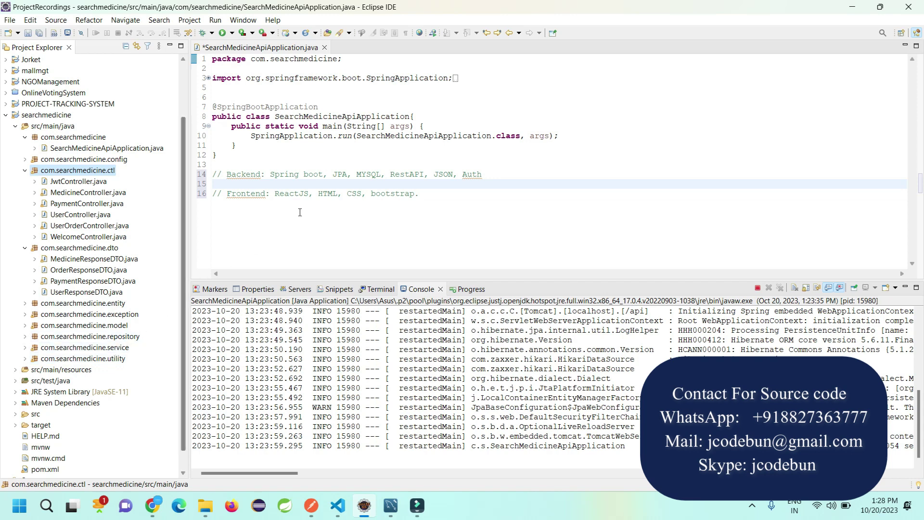
# Minimize Postman and bring up the React frontend project in VS Code
pyautogui.hotkey('alt', 'Tab')
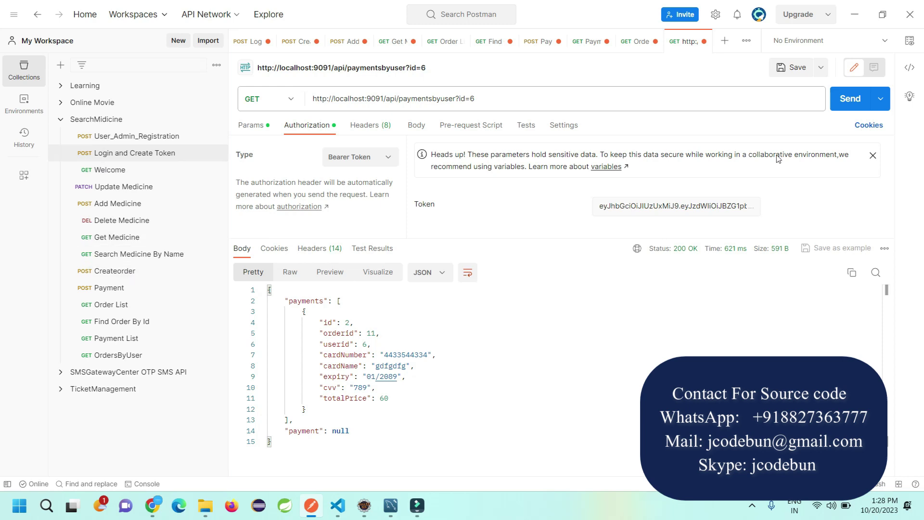
pyautogui.click(854, 14)
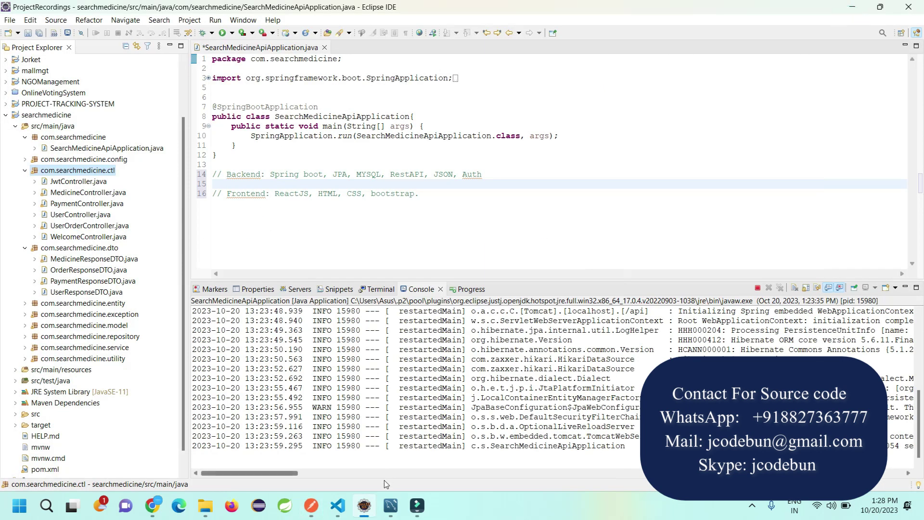
pyautogui.click(345, 512)
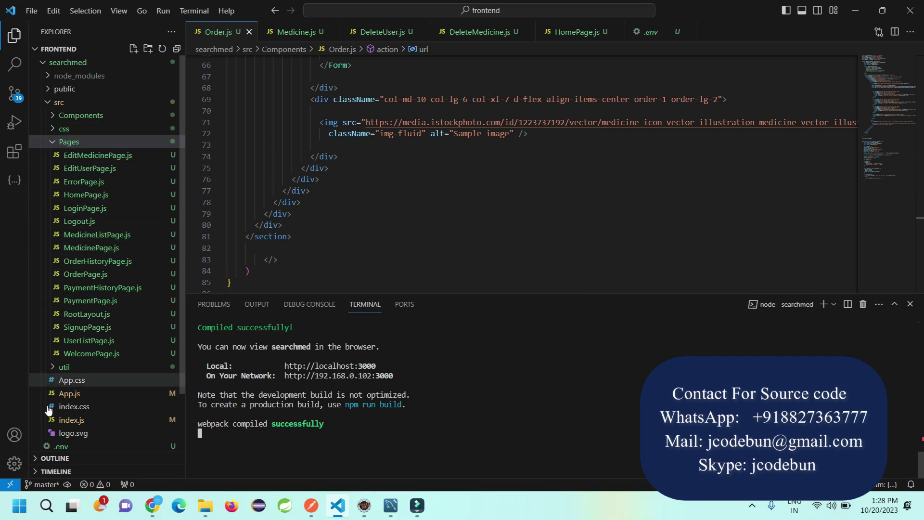
# Review the quantity and total price form code in Order.js, then return to Chrome
pyautogui.scroll(6, 384, 179)
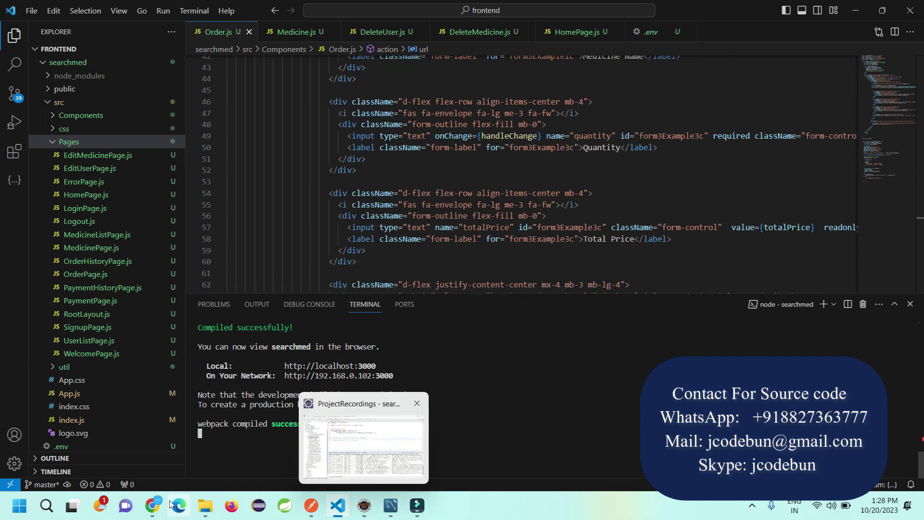
pyautogui.click(153, 506)
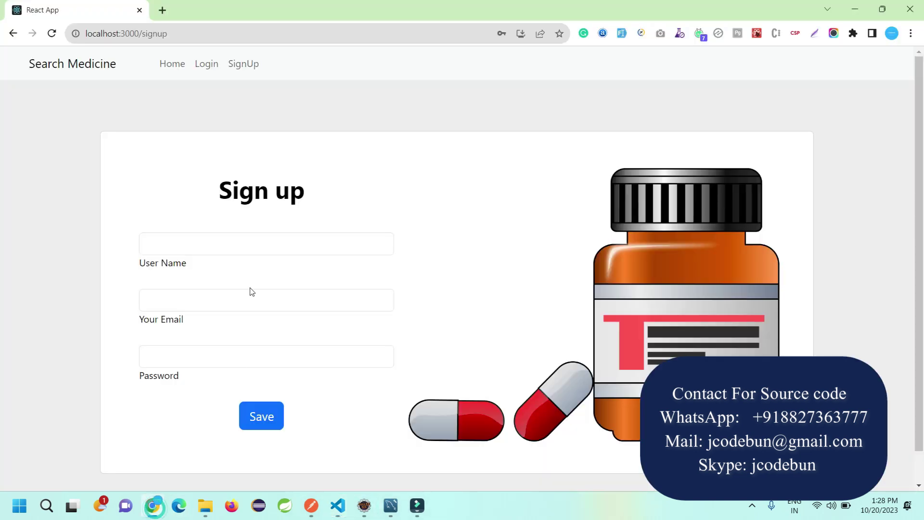
# Cycle through the Home, Login and SignUp pages, ending on Login with admin credentials filled
pyautogui.click(174, 67)
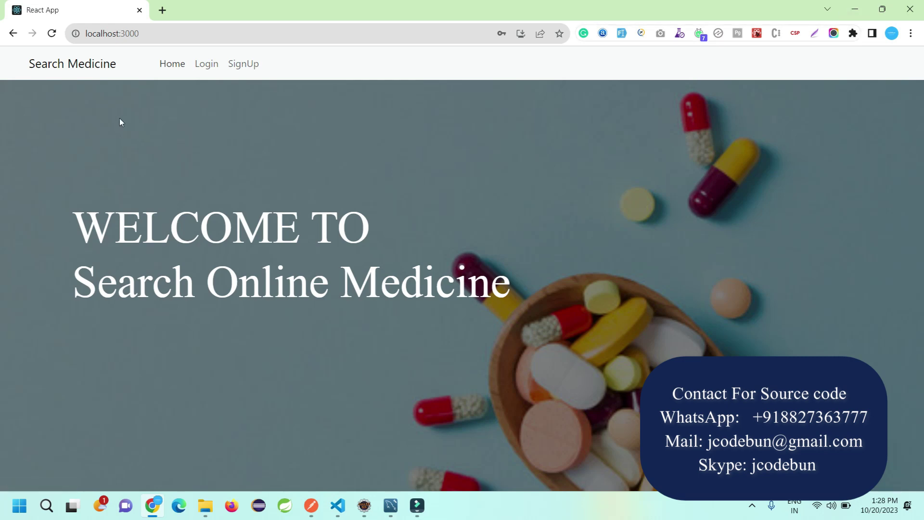
pyautogui.click(204, 66)
pyautogui.click(242, 69)
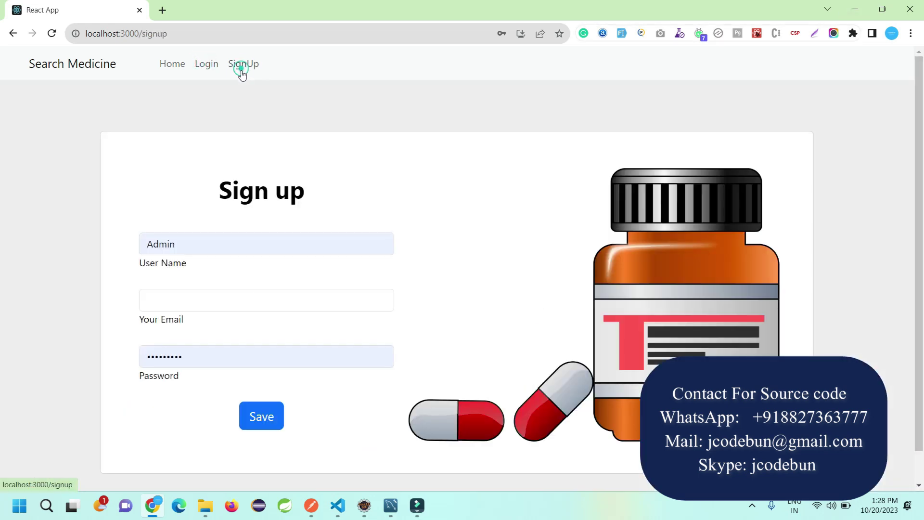
pyautogui.click(218, 73)
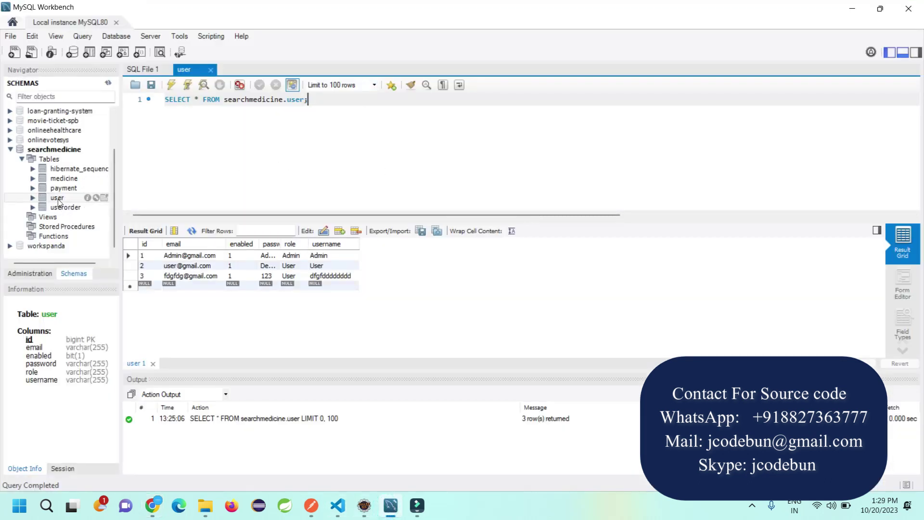
# Run Select Rows - Limit 100 on the user table and inspect the first username value
pyautogui.rightClick(59, 200)
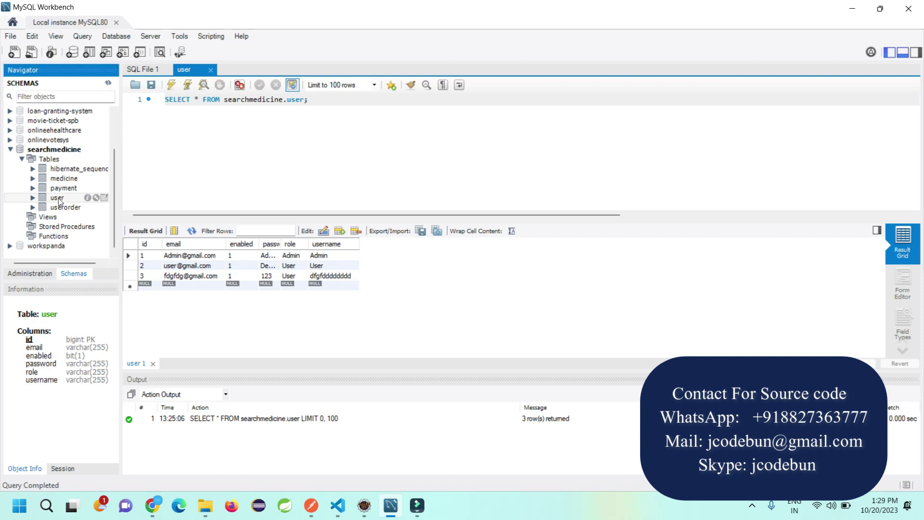
pyautogui.click(96, 205)
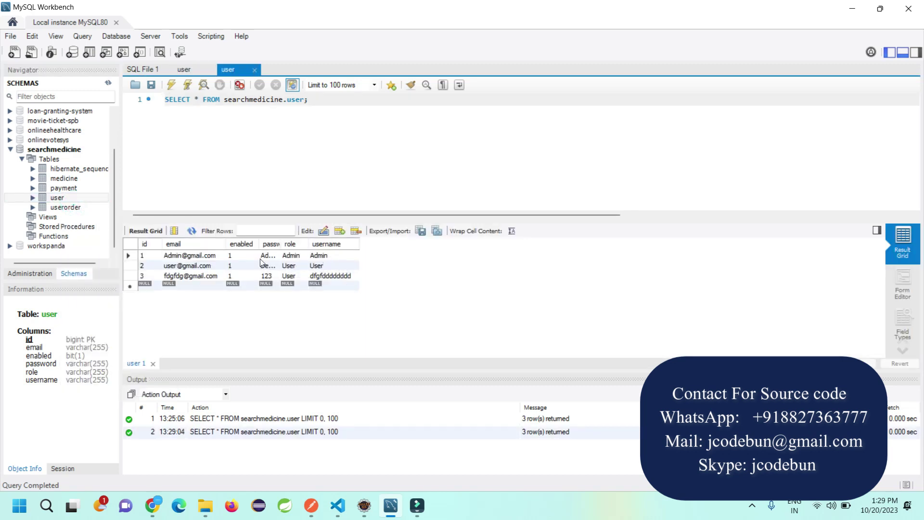
pyautogui.click(319, 255)
pyautogui.click(319, 257)
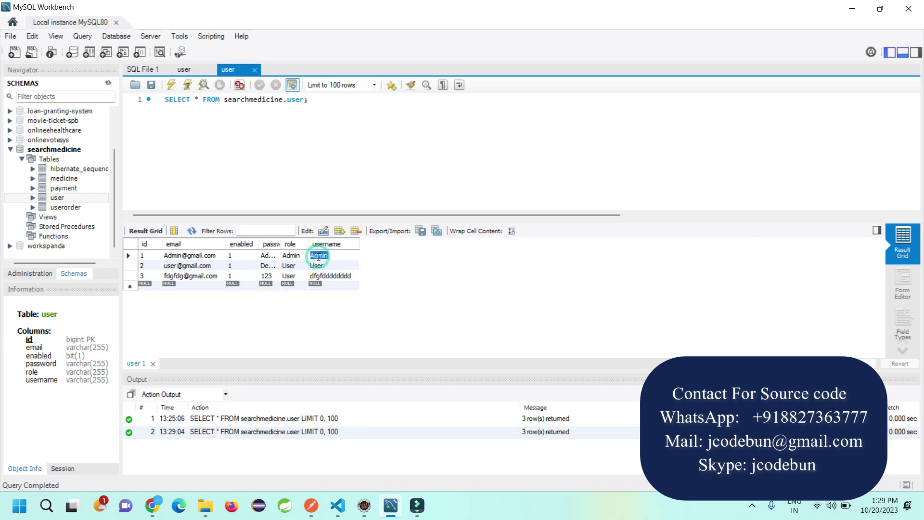
pyautogui.hotkey('alt', 'Tab')
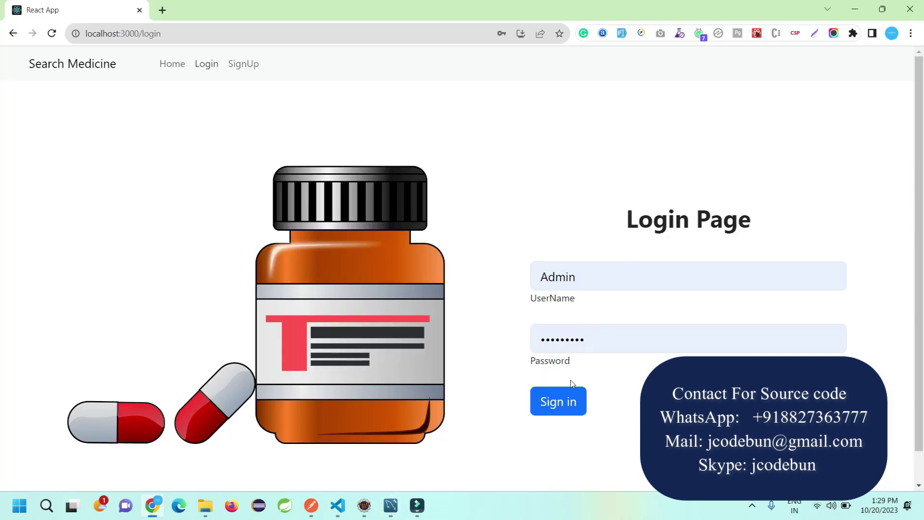
# Sign in as admin and save a new user filled with Fake Filler sample details
pyautogui.click(560, 404)
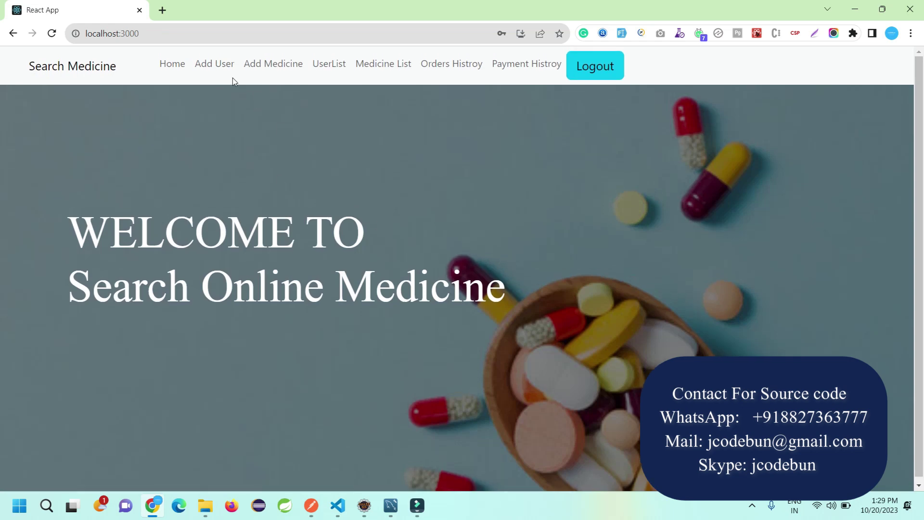
pyautogui.click(223, 65)
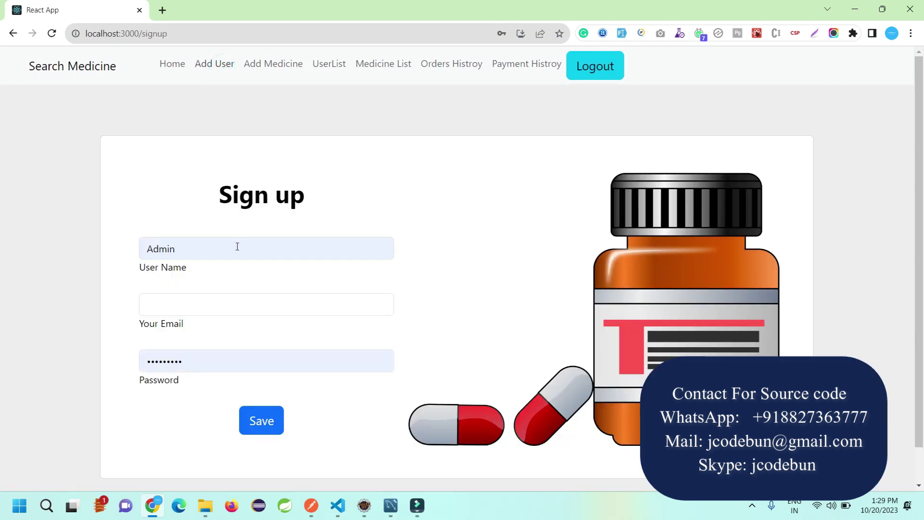
pyautogui.click(623, 33)
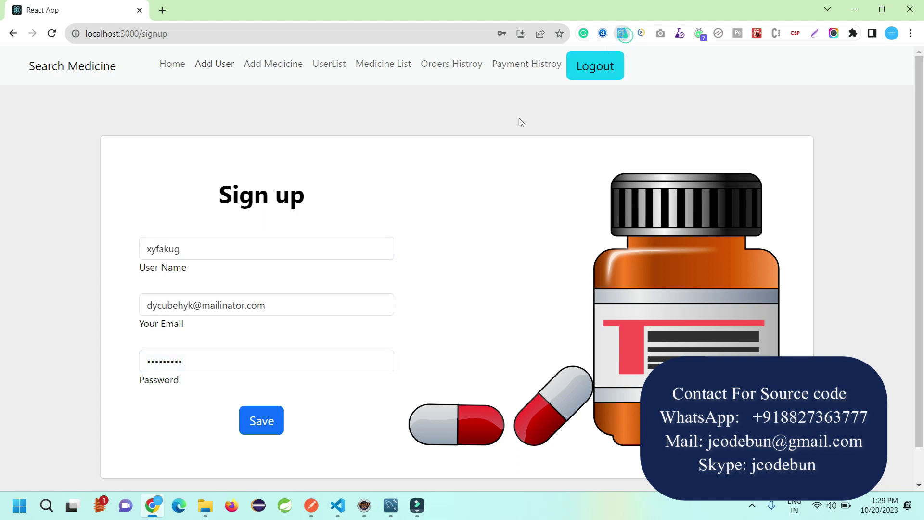
pyautogui.click(254, 417)
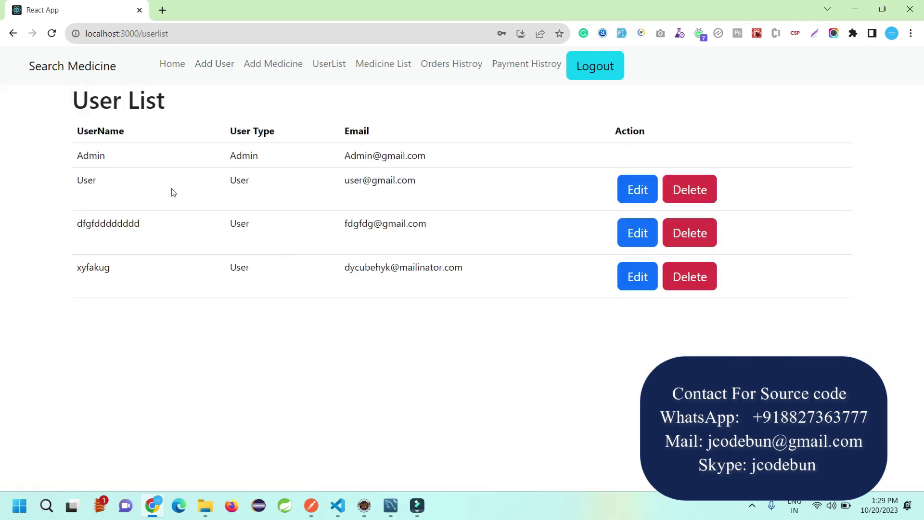
# Append 'hhhhh' to the new test user's name, then delete the other test user
pyautogui.moveTo(79, 267); pyautogui.dragTo(490, 271)
pyautogui.click(630, 276)
pyautogui.click(238, 248)
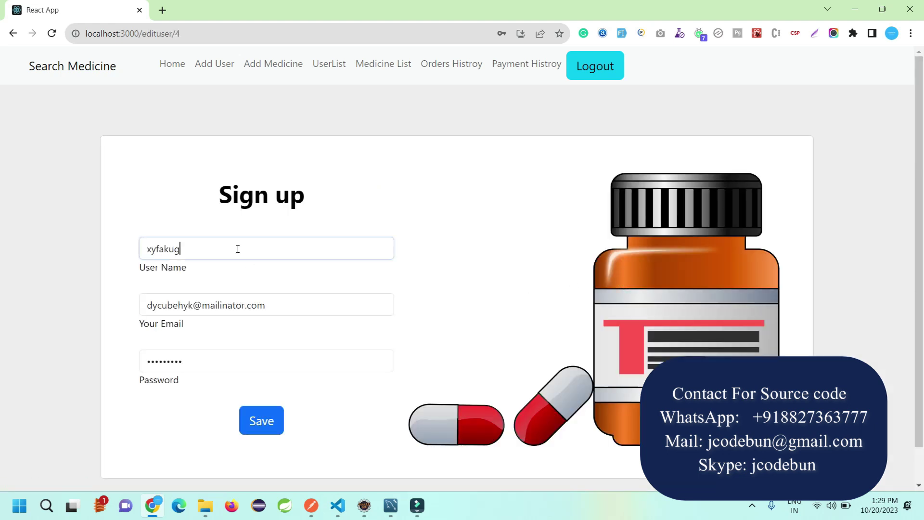
pyautogui.write('hhhhh')
pyautogui.click(260, 421)
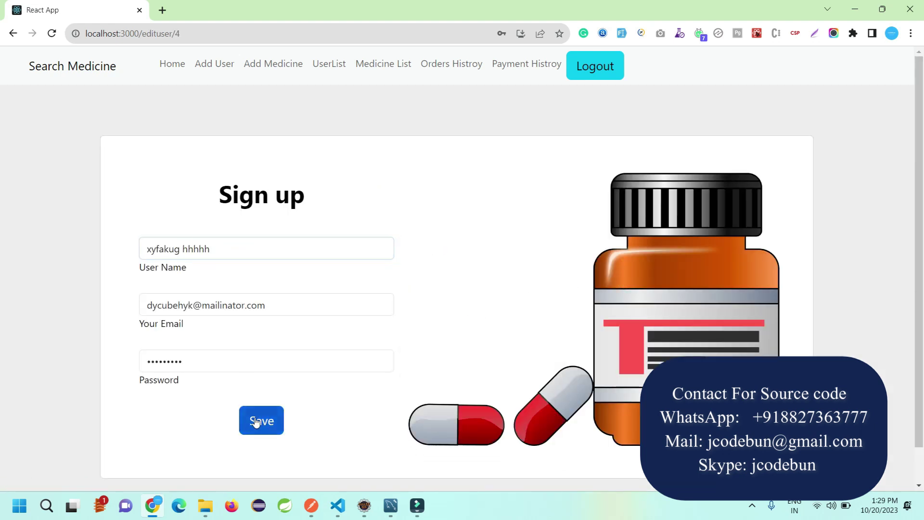
pyautogui.click(560, 53)
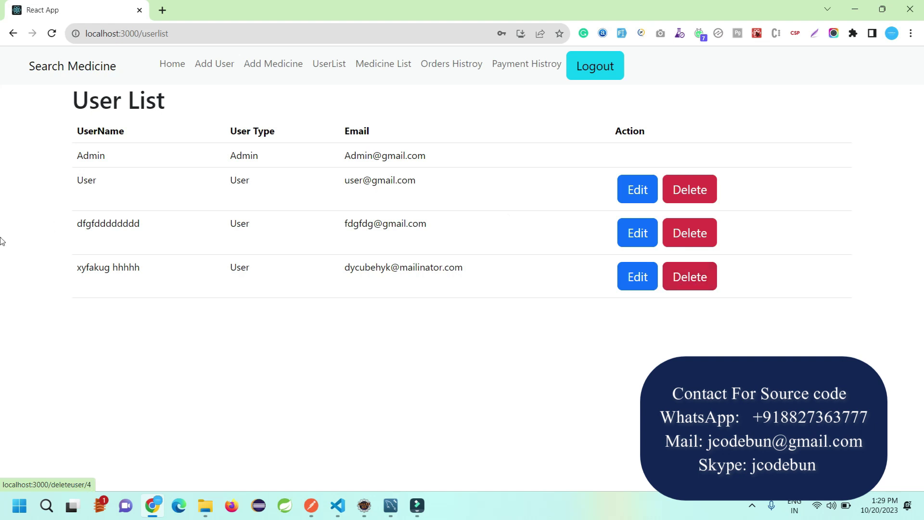
pyautogui.click(690, 234)
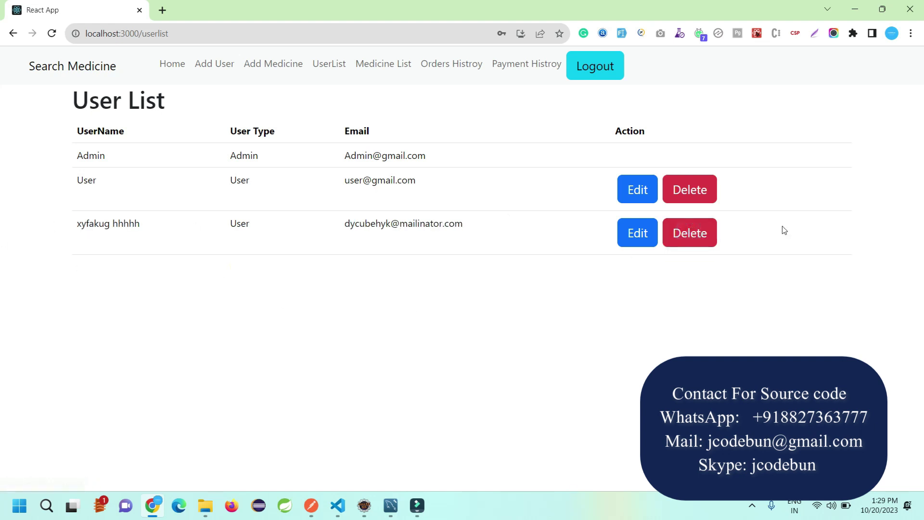
pyautogui.click(276, 65)
# Submit medicine 'new med' from company 'new com med', quantity 500, price per unit 100
pyautogui.click(191, 272)
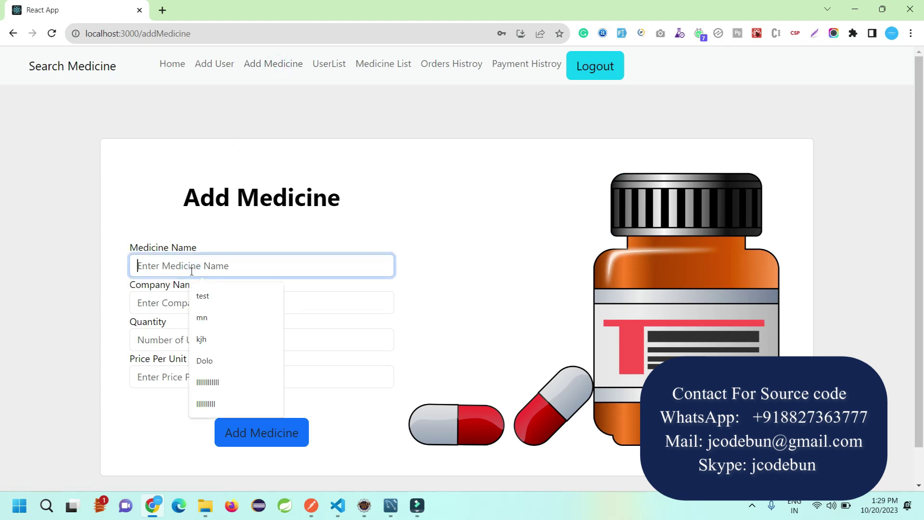
pyautogui.write('new med')
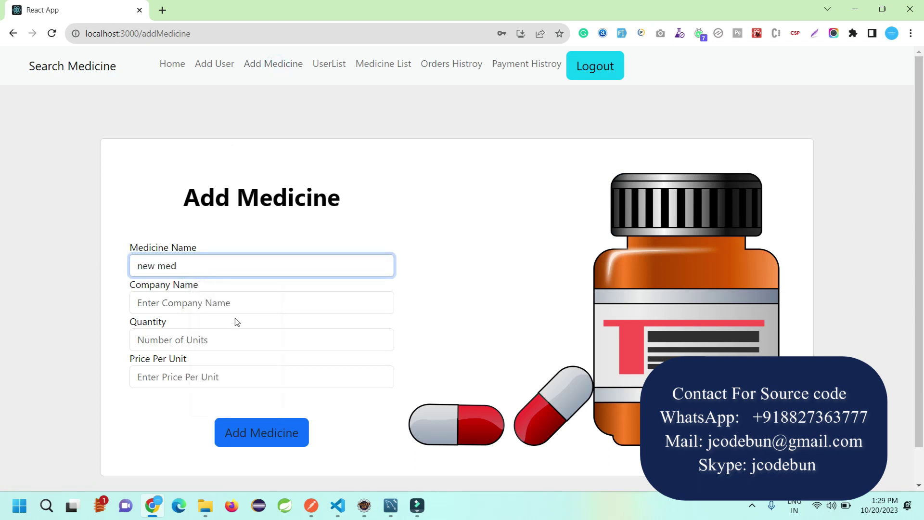
pyautogui.click(234, 304)
pyautogui.write('new com med')
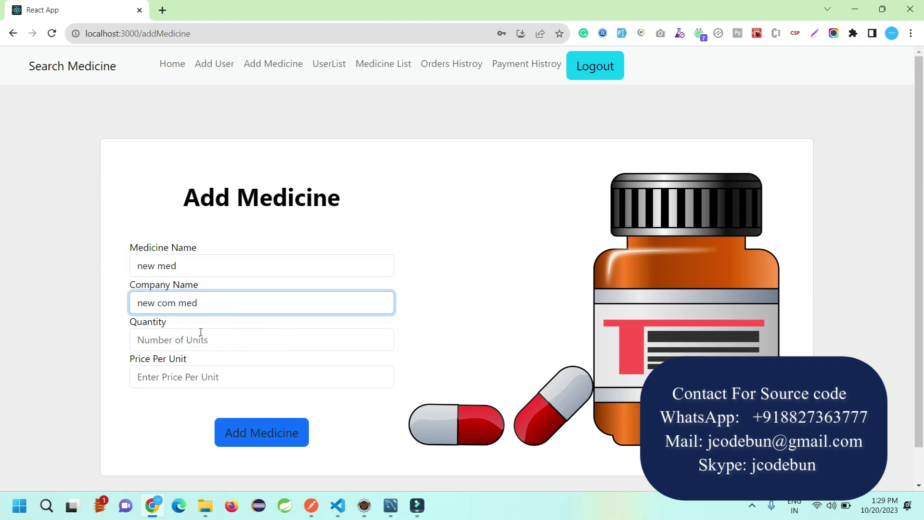
pyautogui.scroll(-1, 201, 332)
pyautogui.click(192, 299)
pyautogui.write('5')
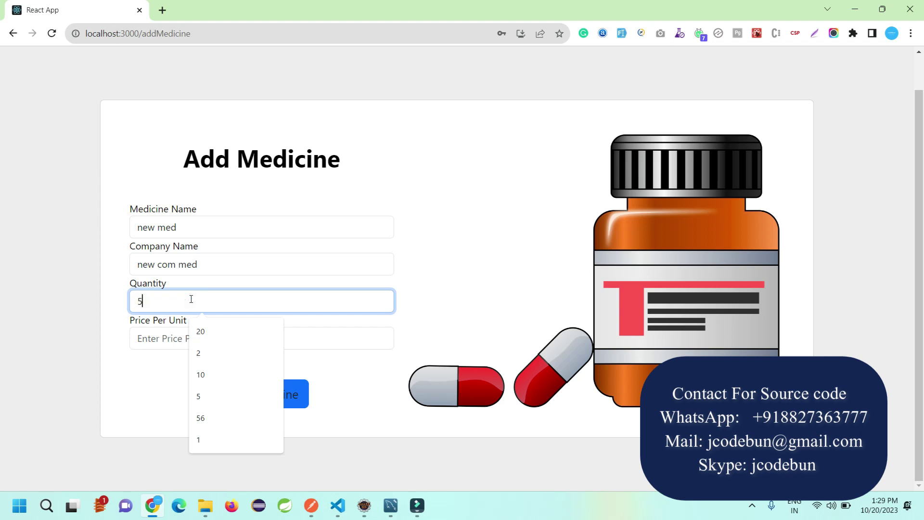
pyautogui.write('00')
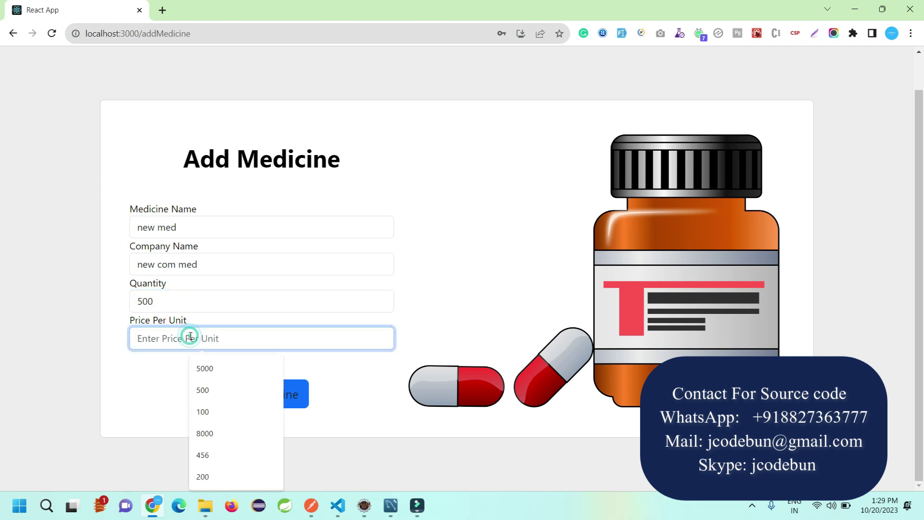
pyautogui.write('100')
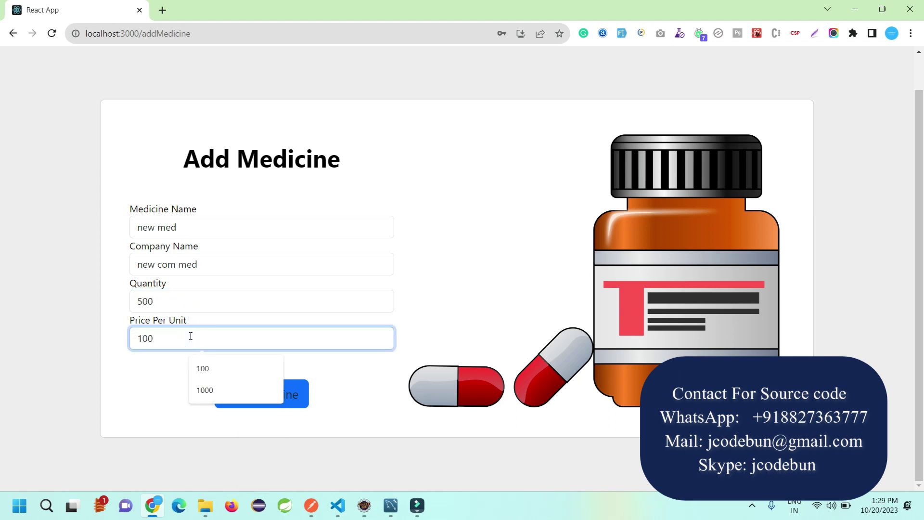
pyautogui.click(161, 388)
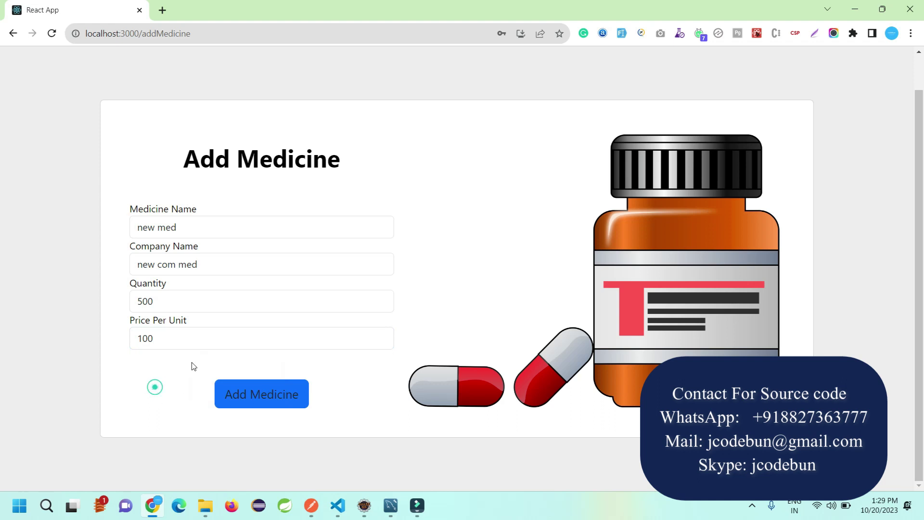
pyautogui.click(257, 408)
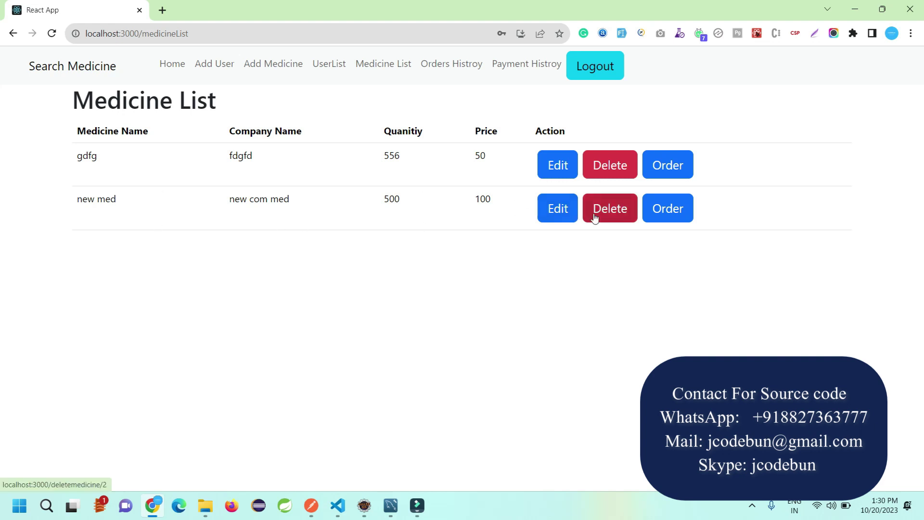
# Edit new med's quantity from 500 to 550 and save it, keeping the price at 100
pyautogui.click(557, 212)
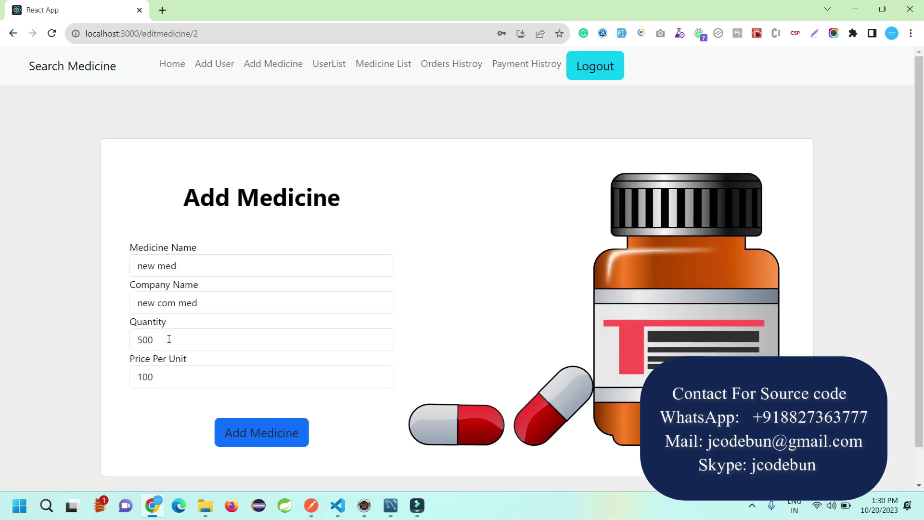
pyautogui.click(143, 340)
pyautogui.press('Delete')
pyautogui.write('5')
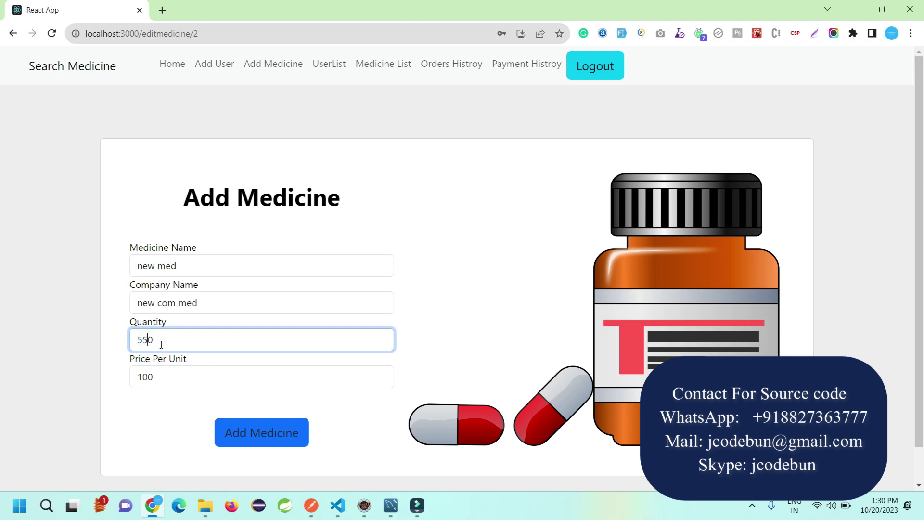
pyautogui.click(267, 432)
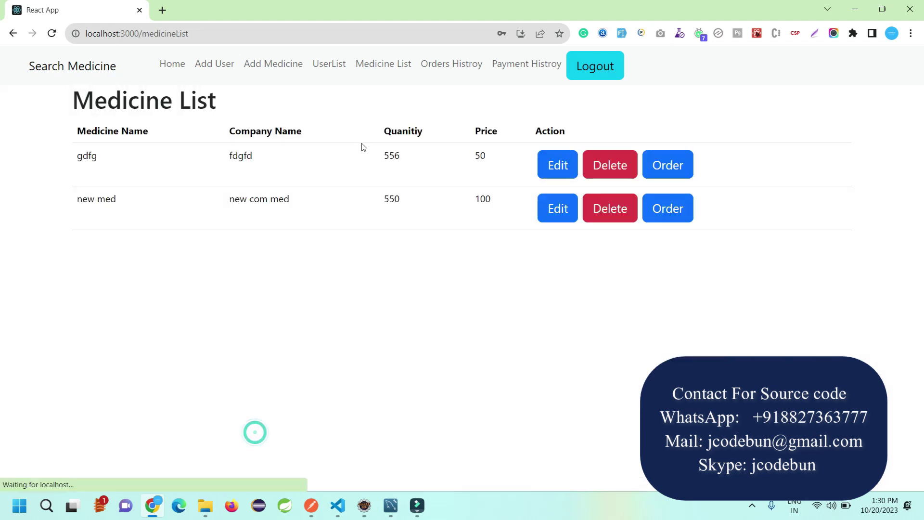
pyautogui.moveTo(381, 210); pyautogui.dragTo(407, 206)
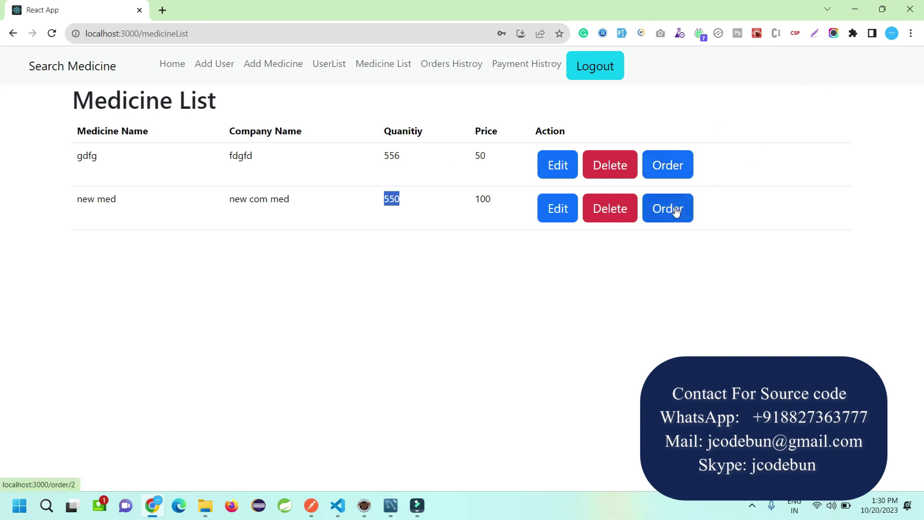
# View the user list, the medicine list, and the paid gdfg order in Order History
pyautogui.click(334, 71)
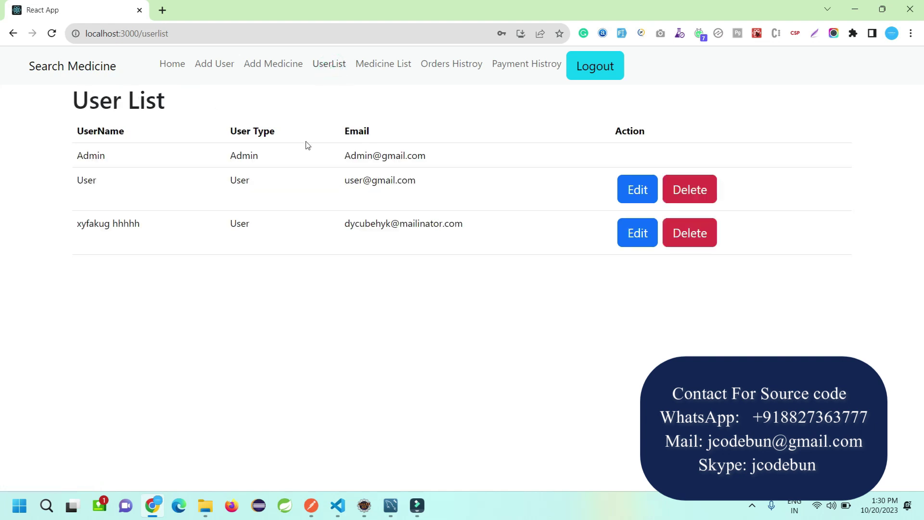
pyautogui.click(383, 65)
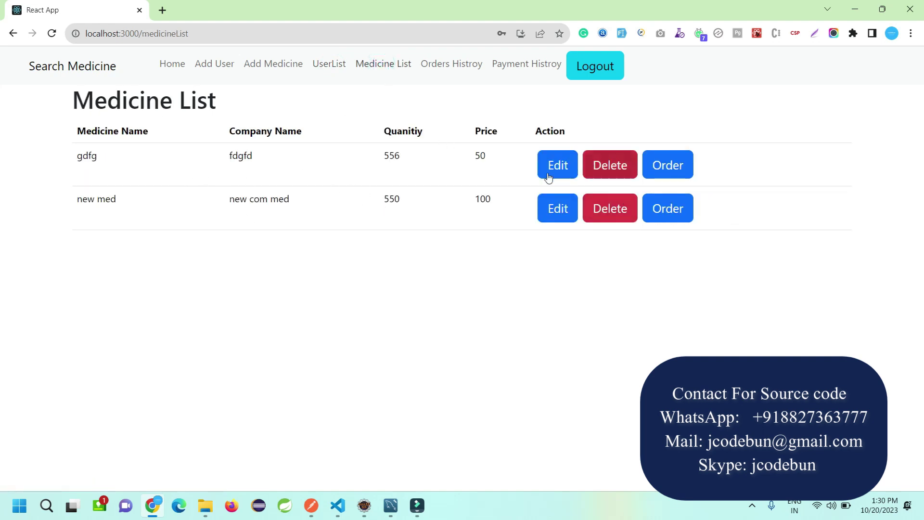
pyautogui.click(451, 70)
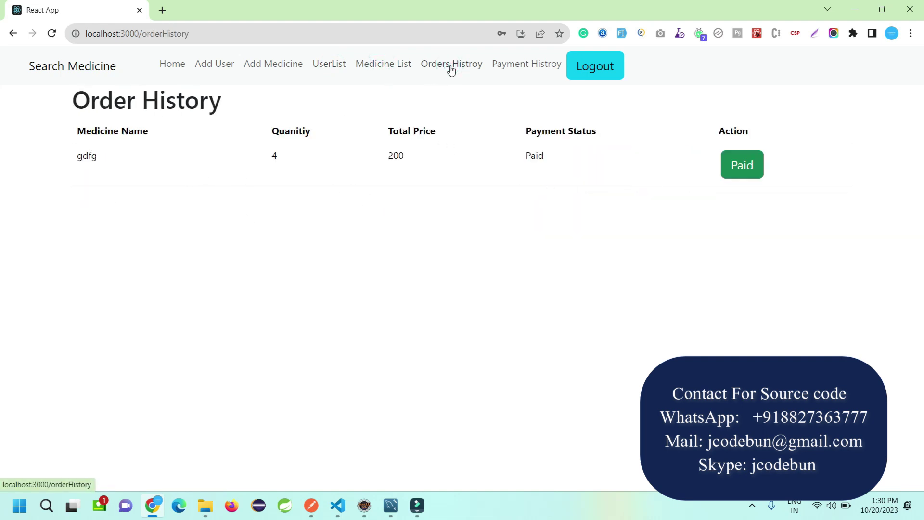
pyautogui.moveTo(73, 158); pyautogui.dragTo(555, 164)
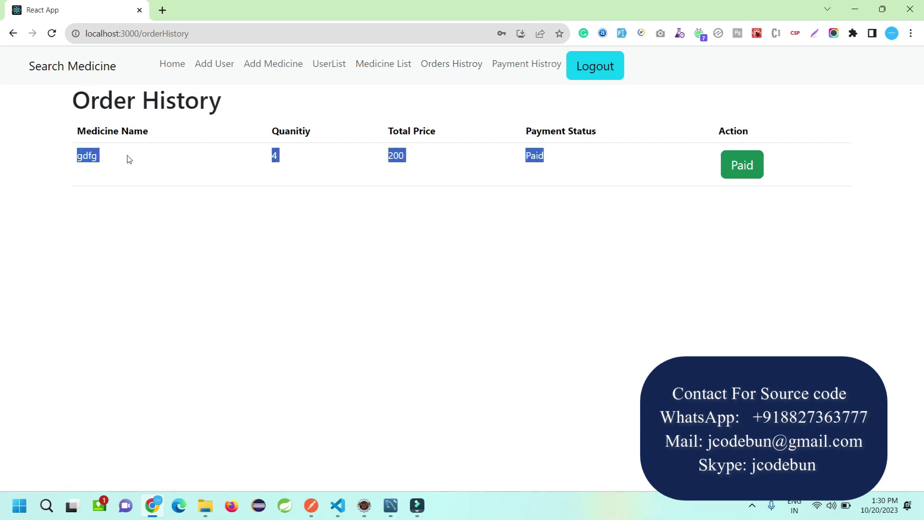
# Check the recorded payment in Payment History, then log out of the admin account
pyautogui.click(521, 68)
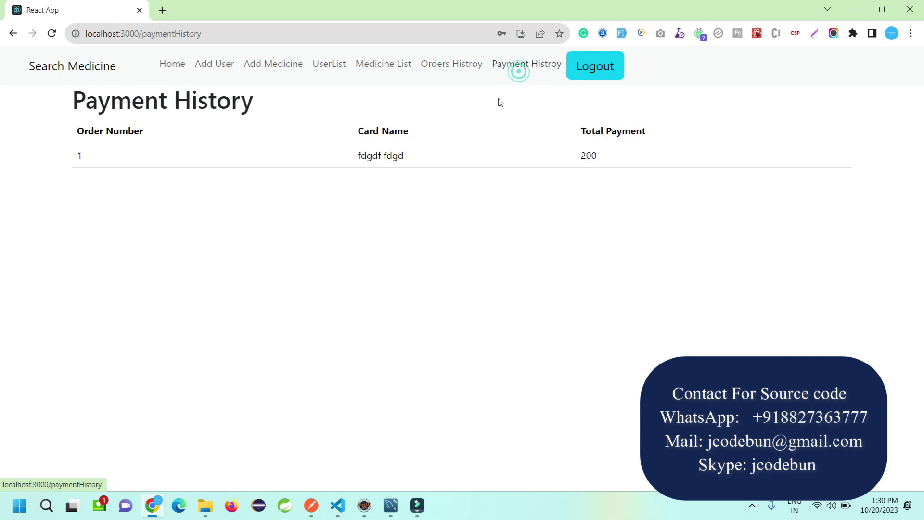
pyautogui.moveTo(67, 158); pyautogui.dragTo(574, 147)
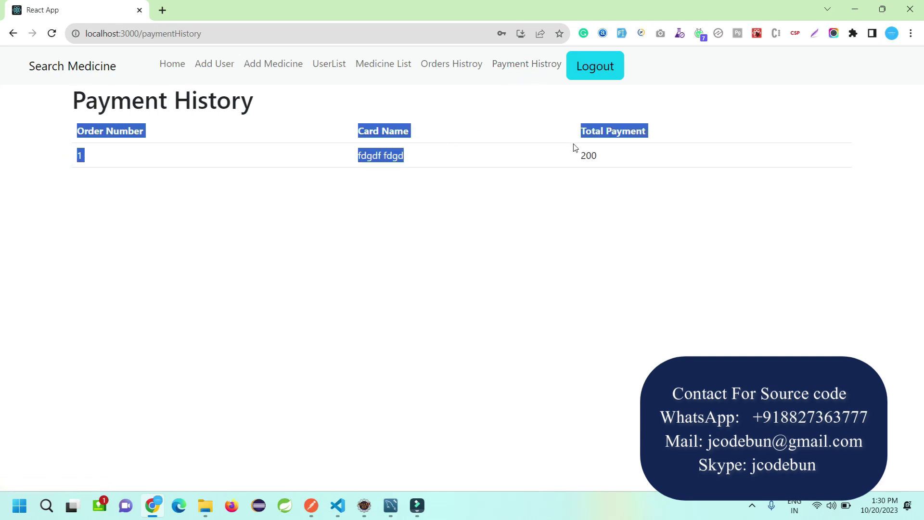
pyautogui.click(589, 71)
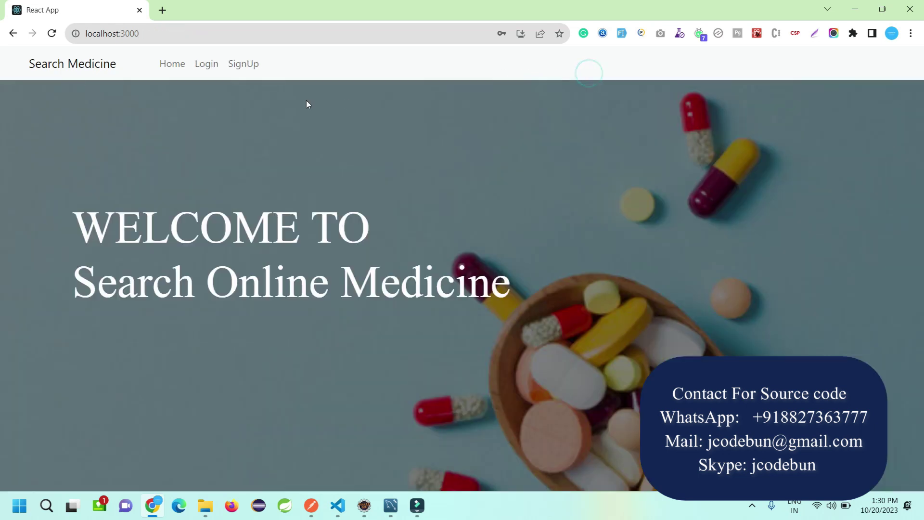
# Sign up a new user with randomly generated test data and submit the form
pyautogui.click(252, 72)
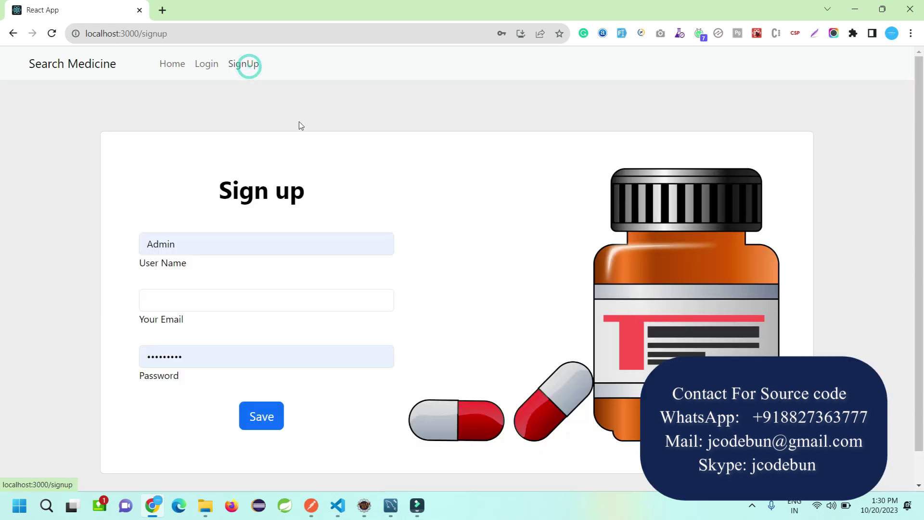
pyautogui.click(618, 36)
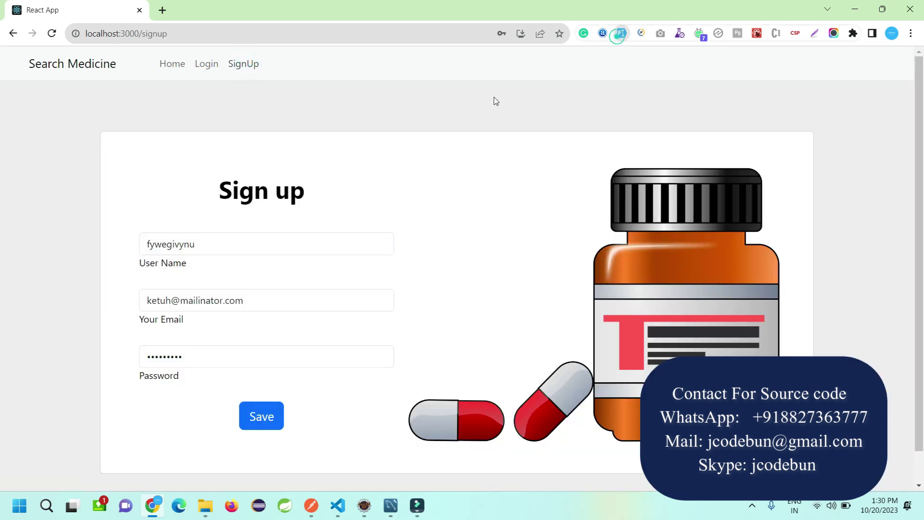
pyautogui.moveTo(211, 244); pyautogui.dragTo(134, 241)
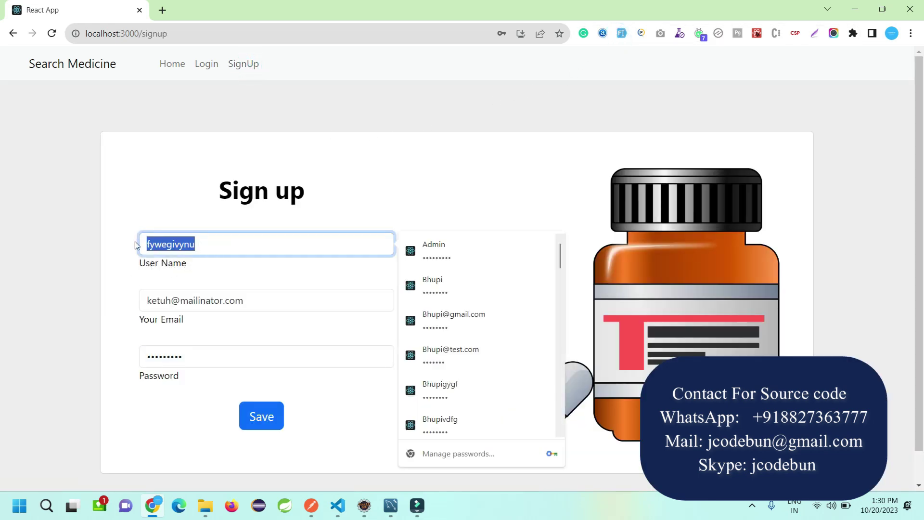
pyautogui.click(245, 410)
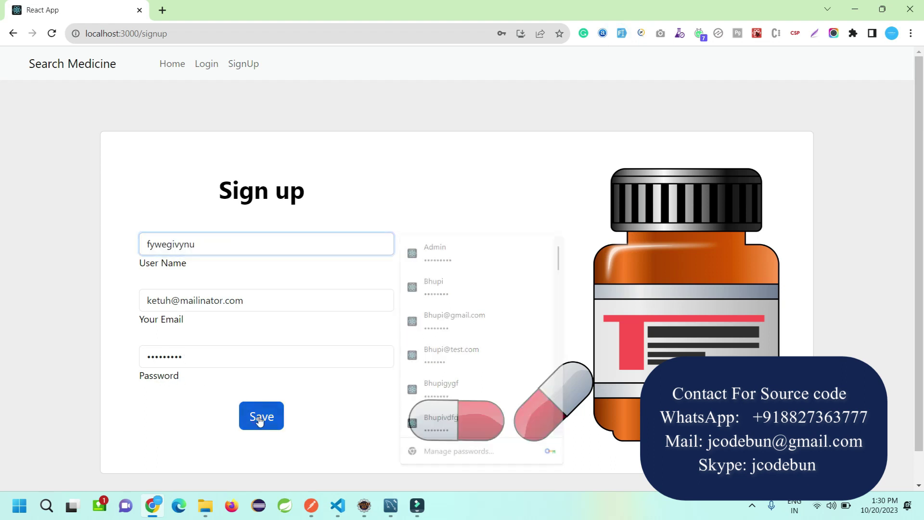
pyautogui.moveTo(309, 506)
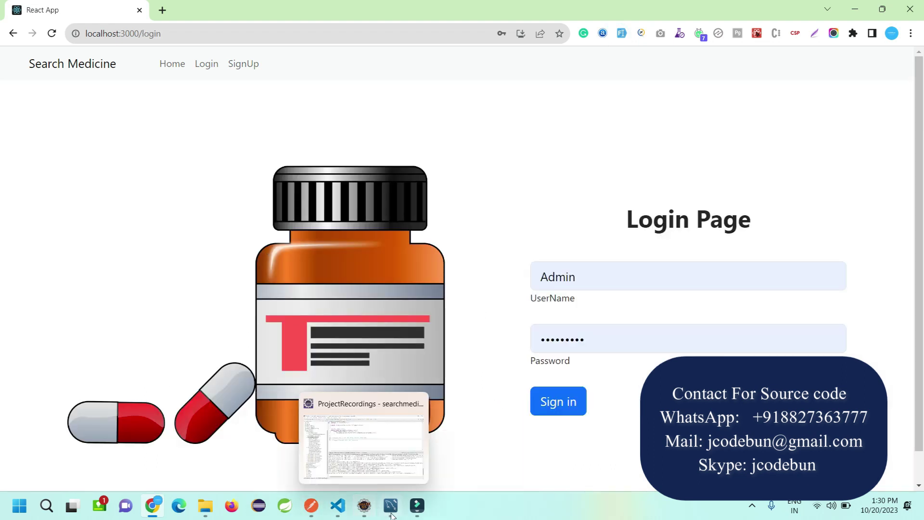
pyautogui.click(391, 506)
# Re-run the user query and paste the new account's username over Admin on Chrome's login form
pyautogui.click(172, 86)
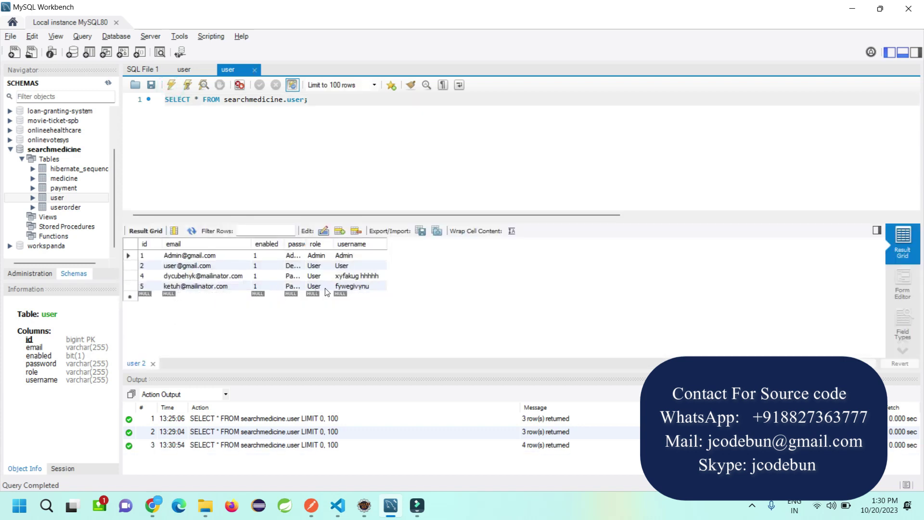
pyautogui.doubleClick(343, 288)
pyautogui.hotkey('ctrl', 'c')
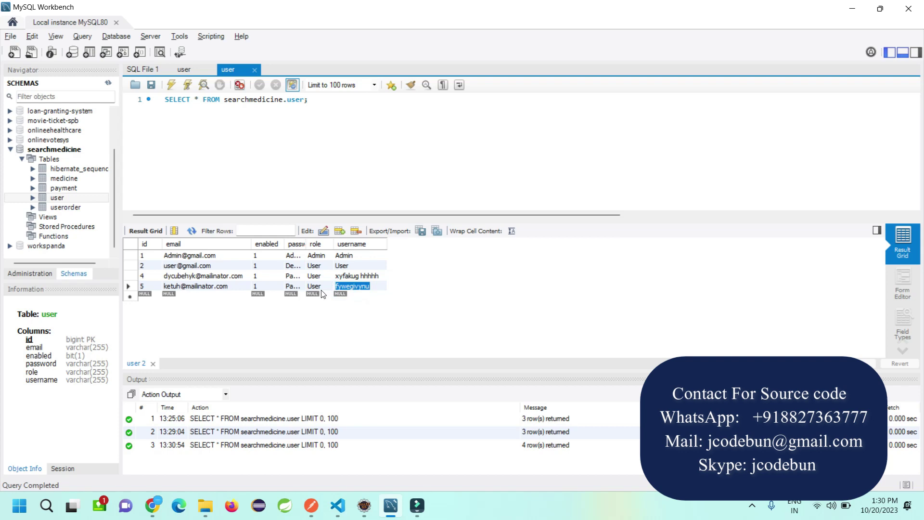
pyautogui.hotkey('alt', 'Tab')
pyautogui.doubleClick(614, 272)
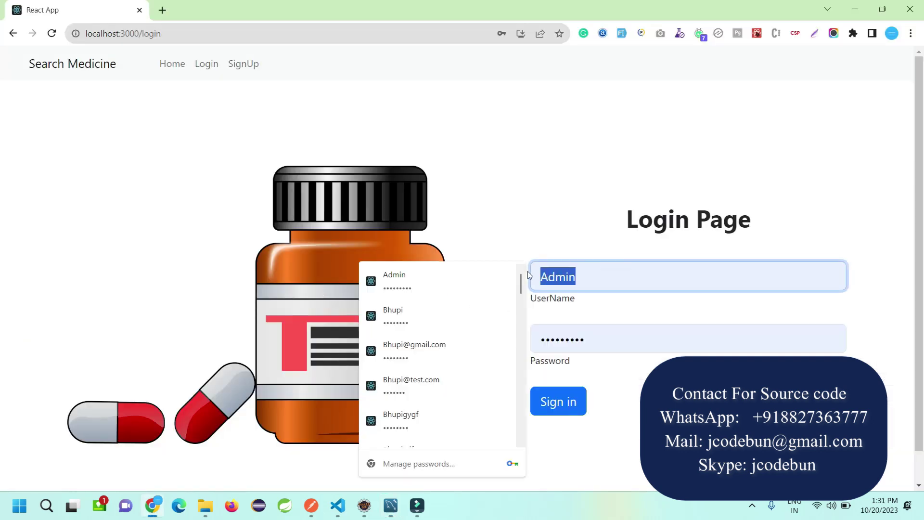
pyautogui.hotkey('ctrl', 'v')
pyautogui.hotkey('alt', 'Tab')
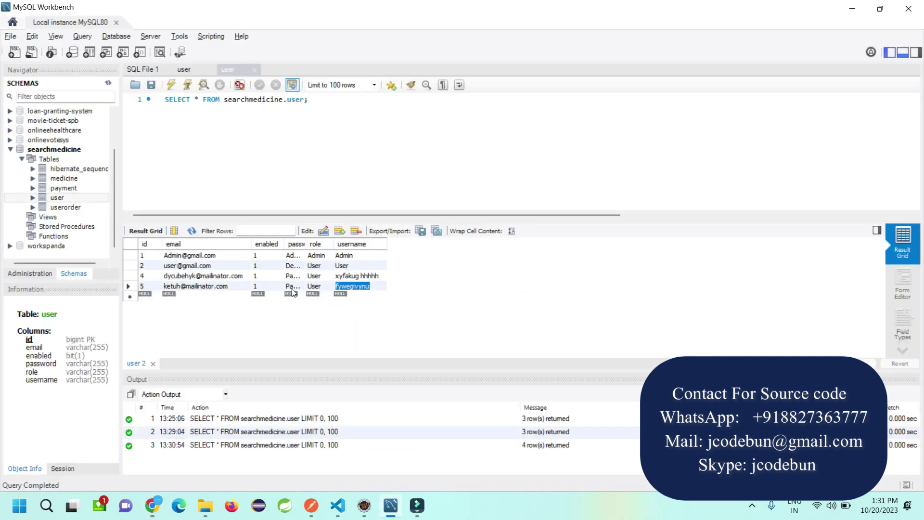
pyautogui.click(292, 288)
# Paste the new user's password, sign in, and let Chrome save the password
pyautogui.hotkey('alt', 'Tab')
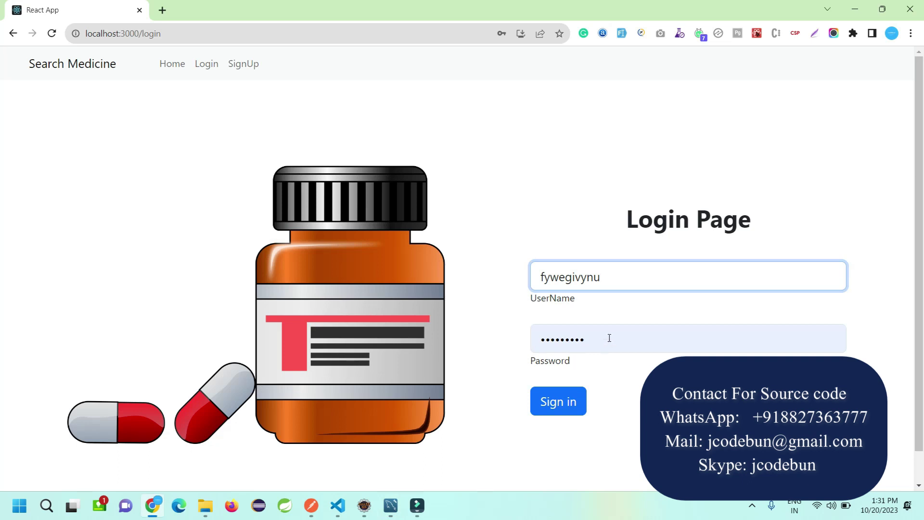
pyautogui.doubleClick(607, 338)
pyautogui.hotkey('ctrl', 'v')
pyautogui.click(555, 404)
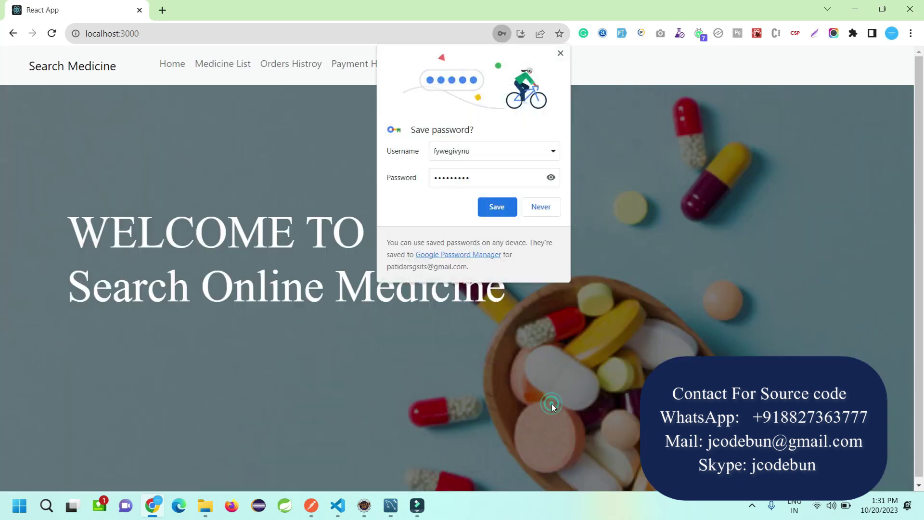
pyautogui.click(496, 207)
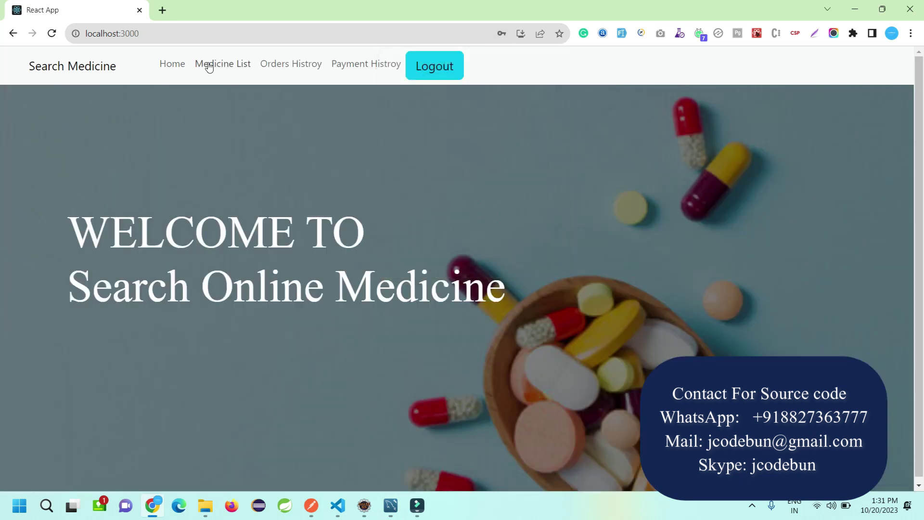
# Open the Medicine List and highlight new med's stock quantity of 550
pyautogui.click(177, 67)
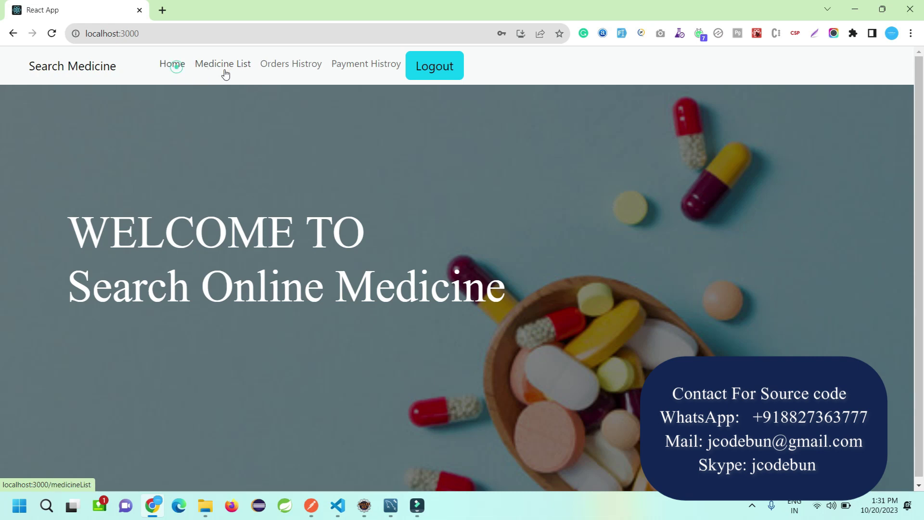
pyautogui.click(226, 73)
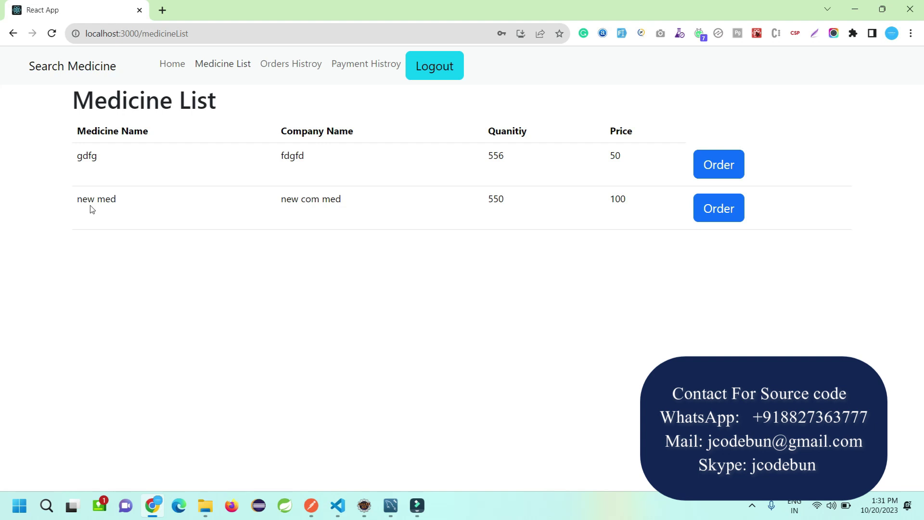
pyautogui.moveTo(75, 200); pyautogui.dragTo(635, 199)
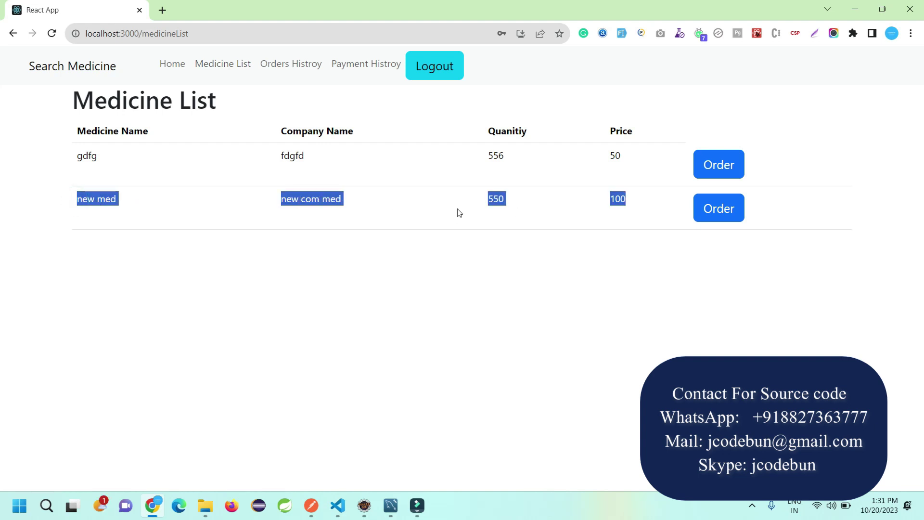
pyautogui.click(483, 207)
pyautogui.moveTo(465, 207); pyautogui.dragTo(505, 206)
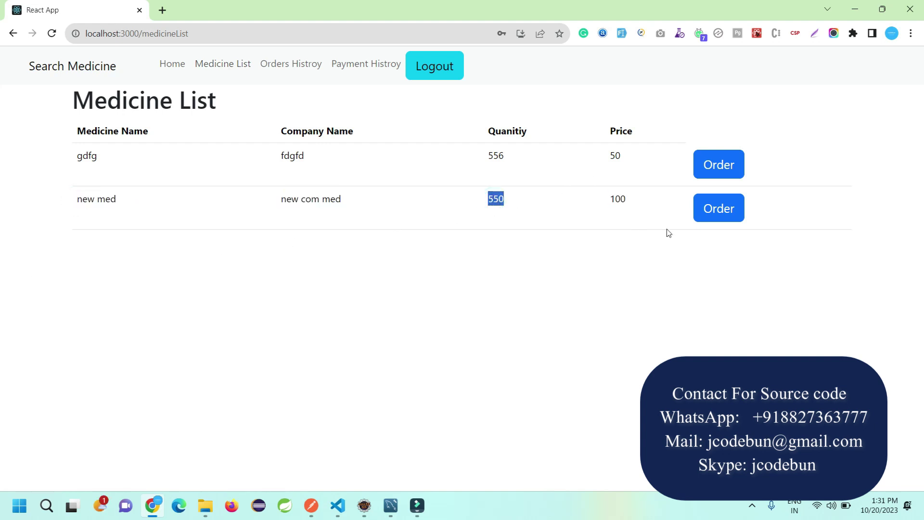
# Start an order for new med, try quantity 10 (total 1000), then change it to 12
pyautogui.click(695, 213)
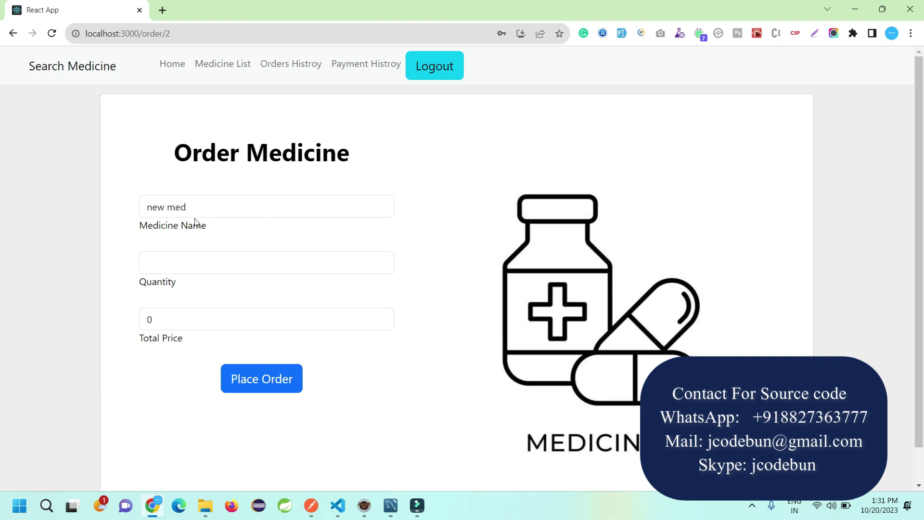
pyautogui.moveTo(200, 211); pyautogui.dragTo(144, 212)
pyautogui.press('Right')
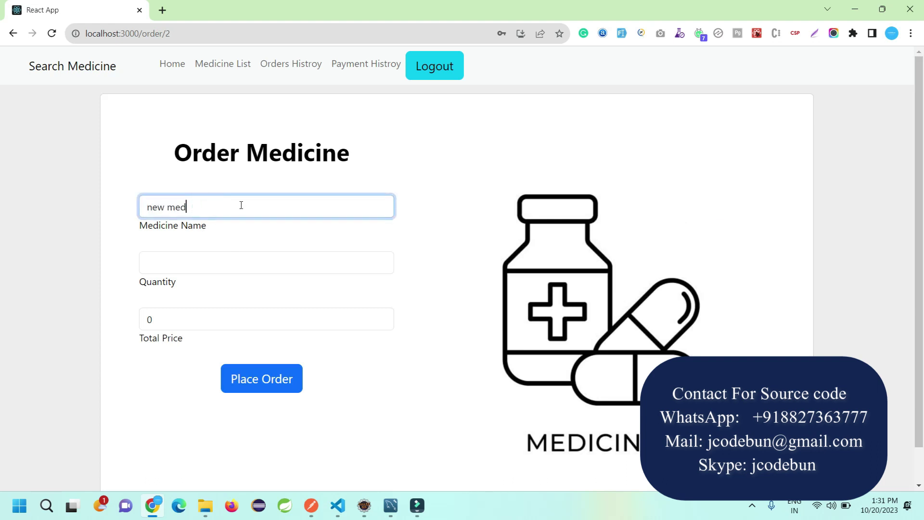
pyautogui.click(175, 260)
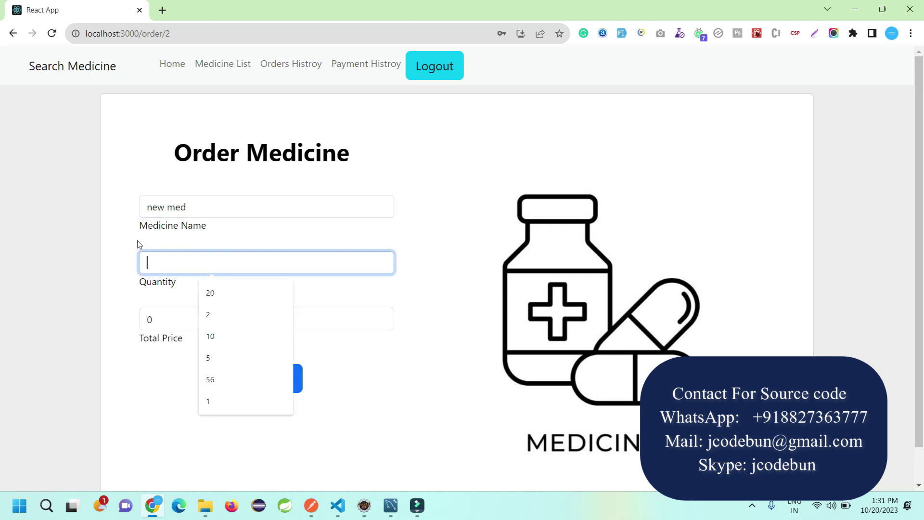
pyautogui.write('10')
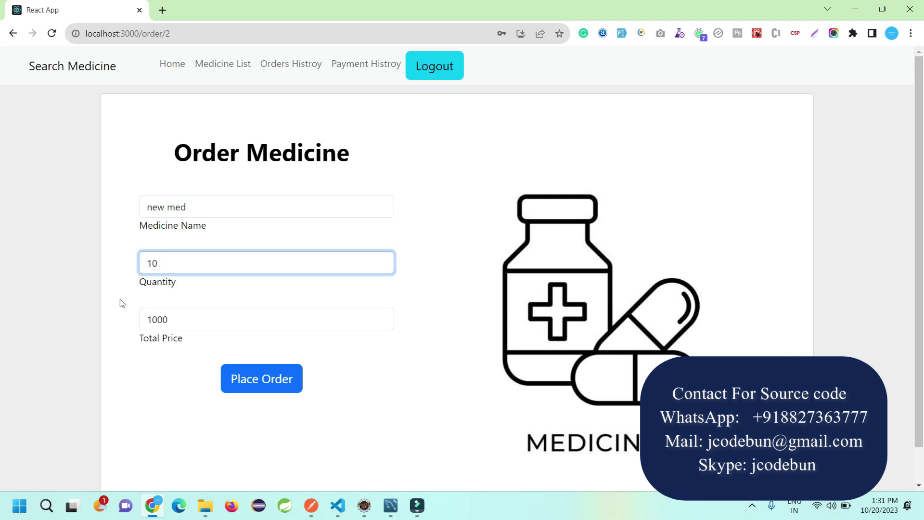
pyautogui.click(121, 302)
pyautogui.doubleClick(180, 321)
pyautogui.click(181, 321)
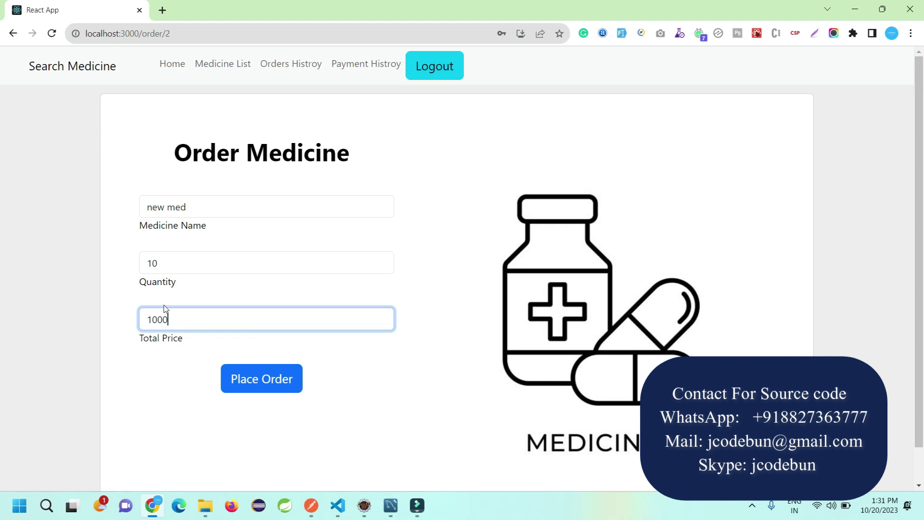
pyautogui.doubleClick(177, 263)
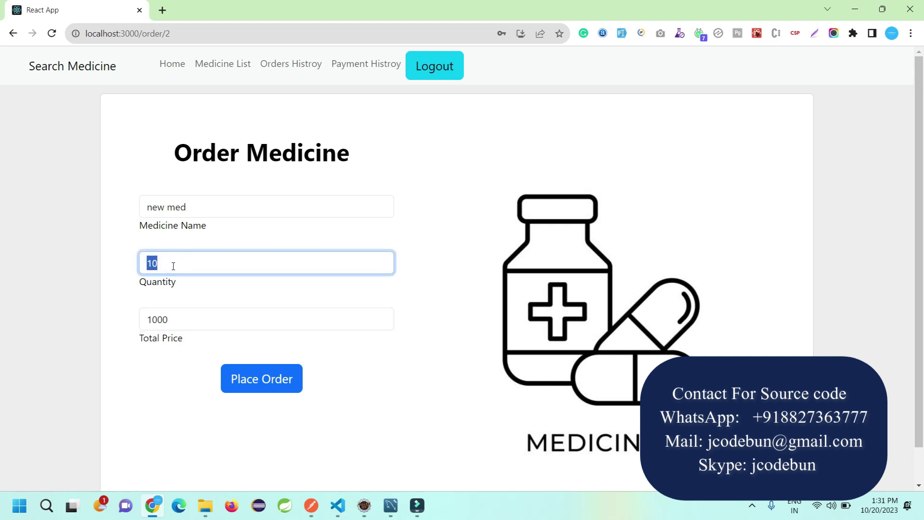
pyautogui.write('12')
pyautogui.click(255, 375)
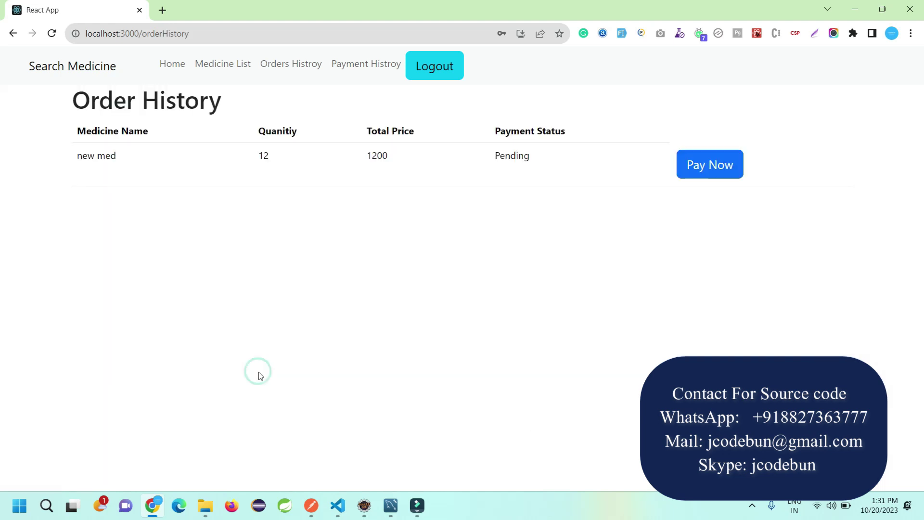
pyautogui.moveTo(269, 159); pyautogui.dragTo(258, 162)
pyautogui.moveTo(501, 156); pyautogui.dragTo(557, 160)
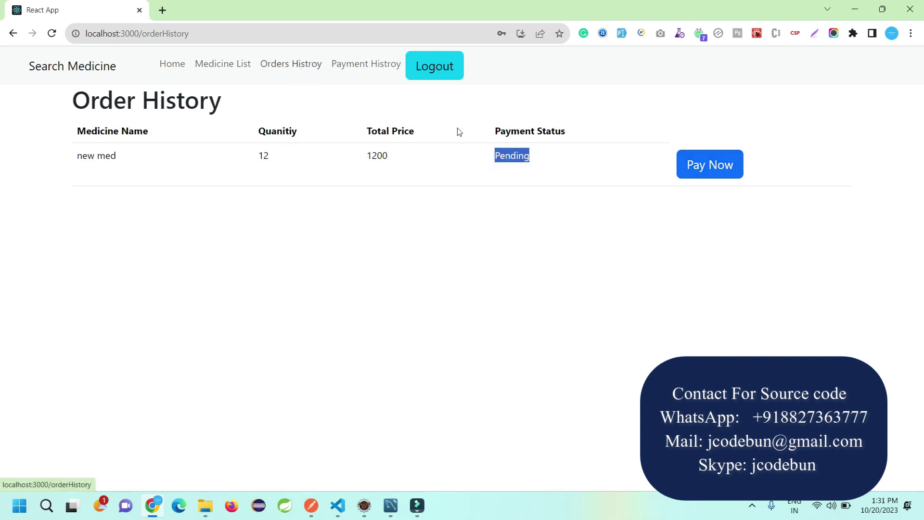
pyautogui.click(298, 63)
pyautogui.click(362, 66)
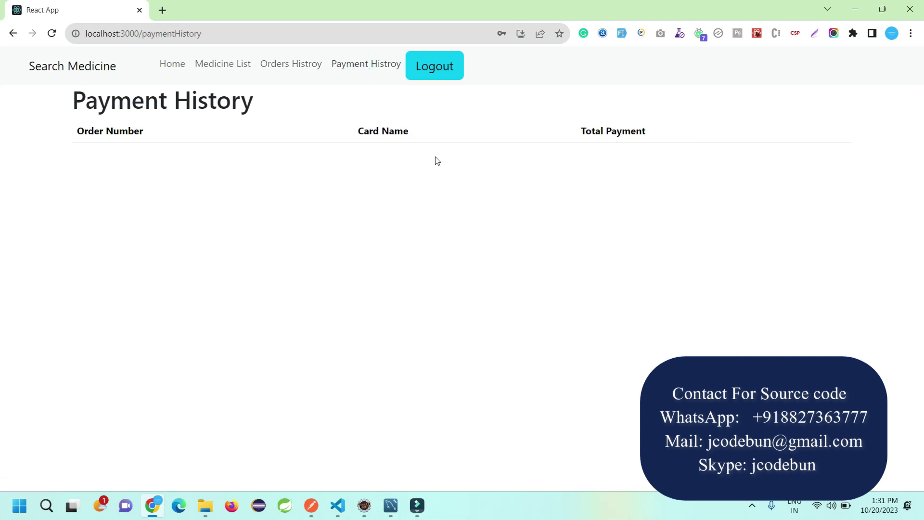
pyautogui.click(282, 68)
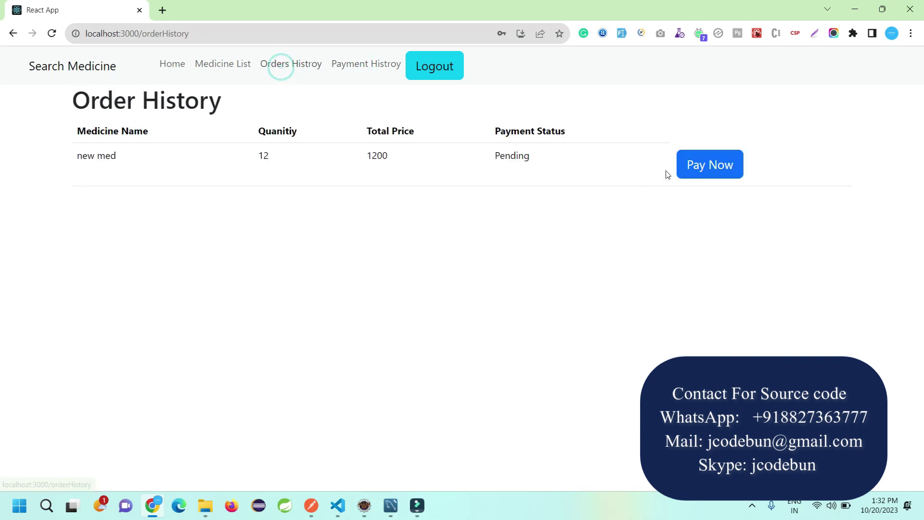
# Pay for the pending order by entering card number, cardholder name, expiry and security code
pyautogui.click(694, 167)
pyautogui.click(492, 226)
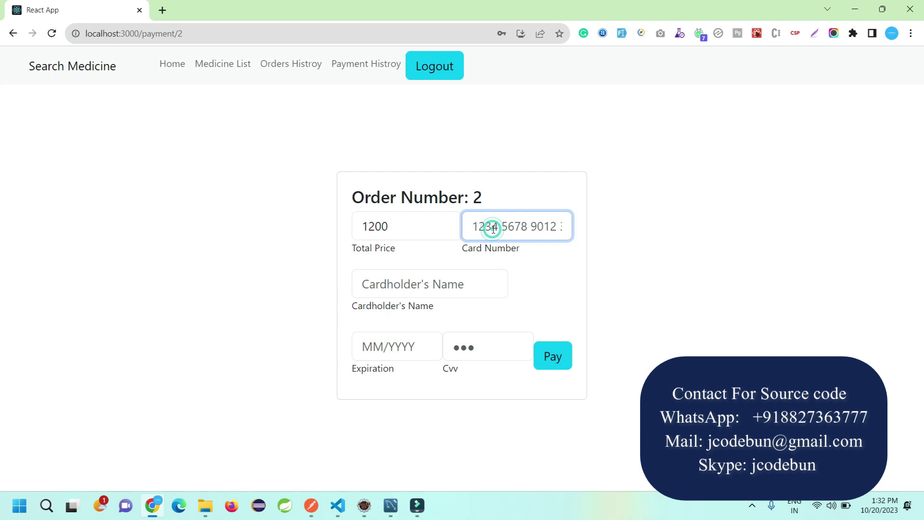
pyautogui.write('546456546')
pyautogui.click(430, 286)
pyautogui.write('dsdfsd')
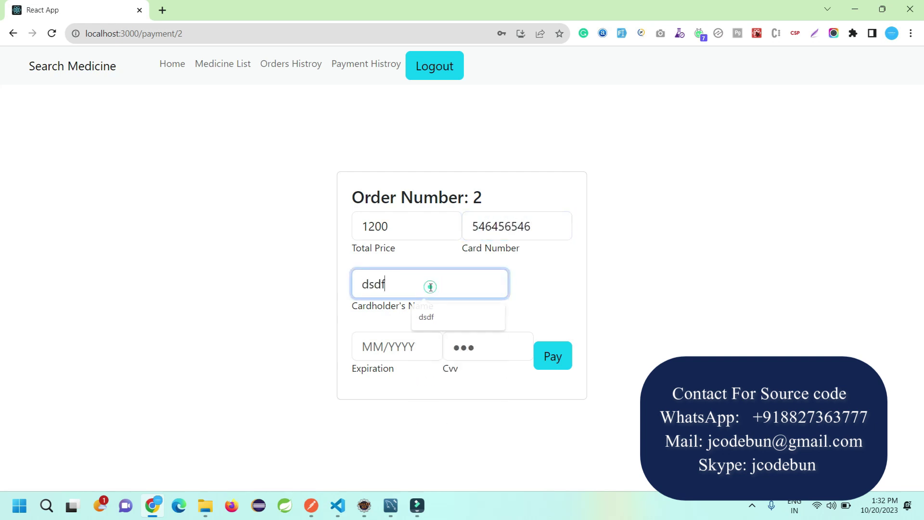
pyautogui.click(399, 354)
pyautogui.write('01/29')
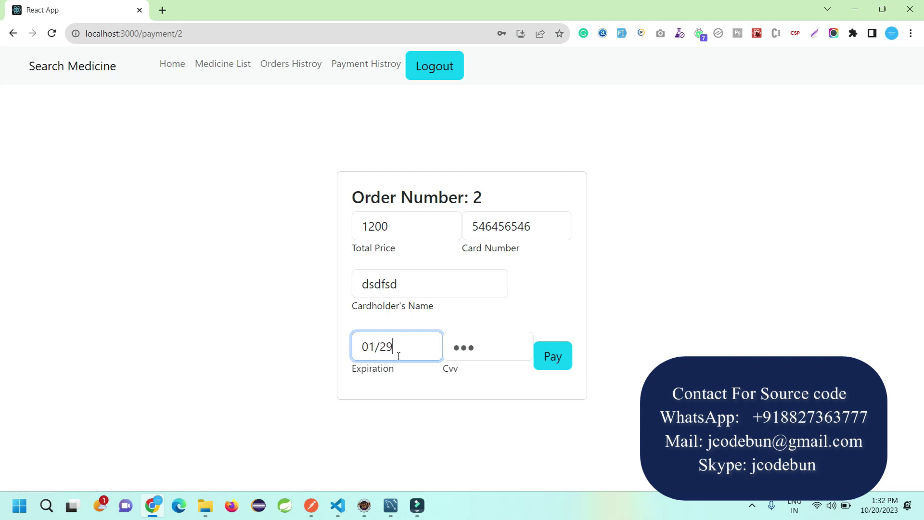
pyautogui.click(465, 347)
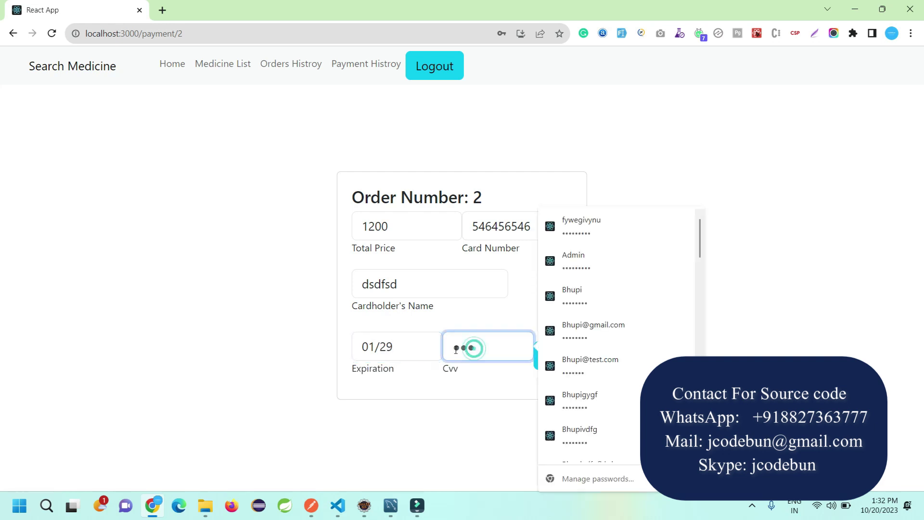
pyautogui.write('123')
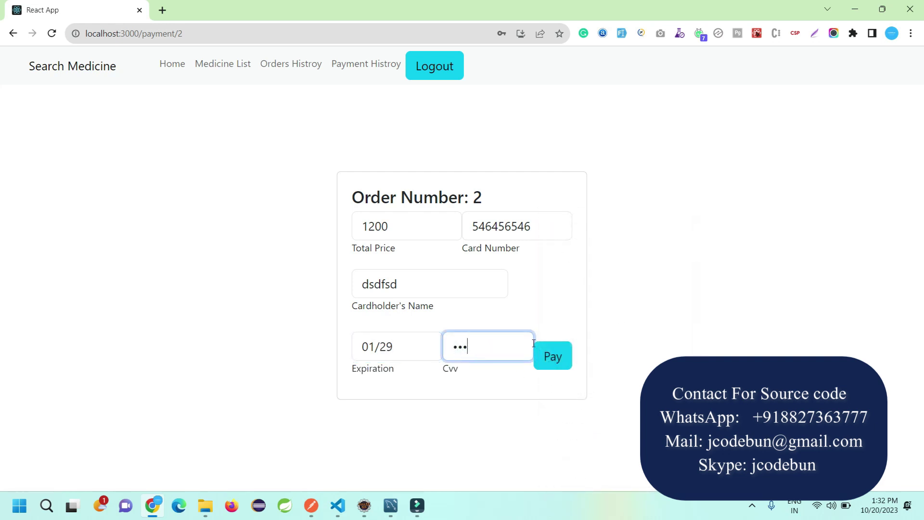
pyautogui.click(570, 363)
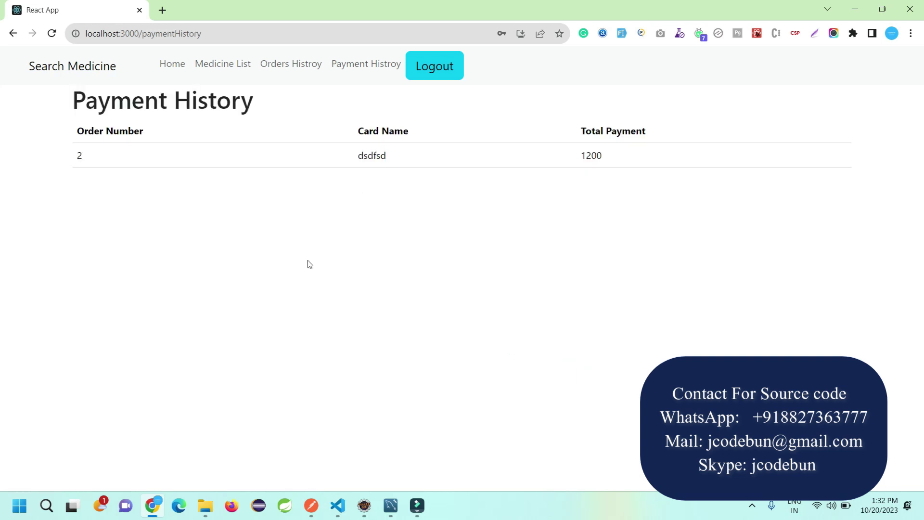
# Confirm the order's Paid status and new med's remaining stock of 538, then log out
pyautogui.moveTo(75, 158); pyautogui.dragTo(139, 177)
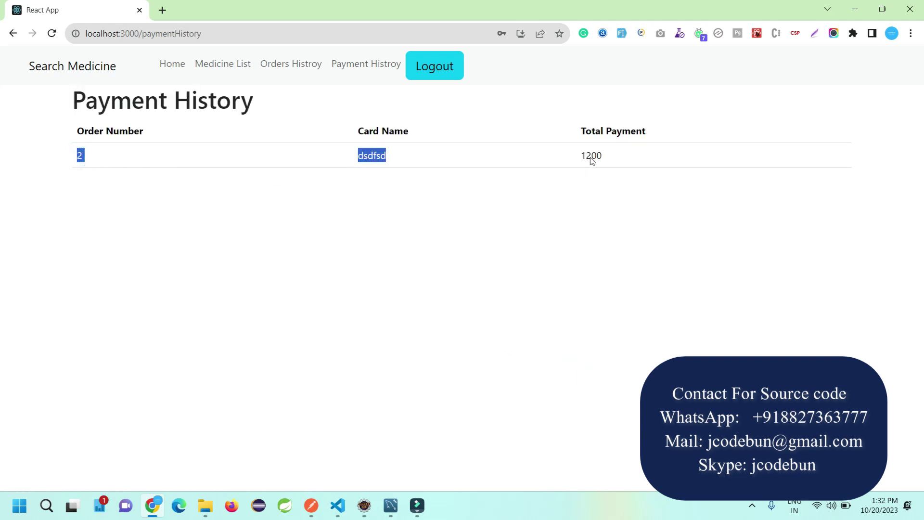
pyautogui.click(314, 70)
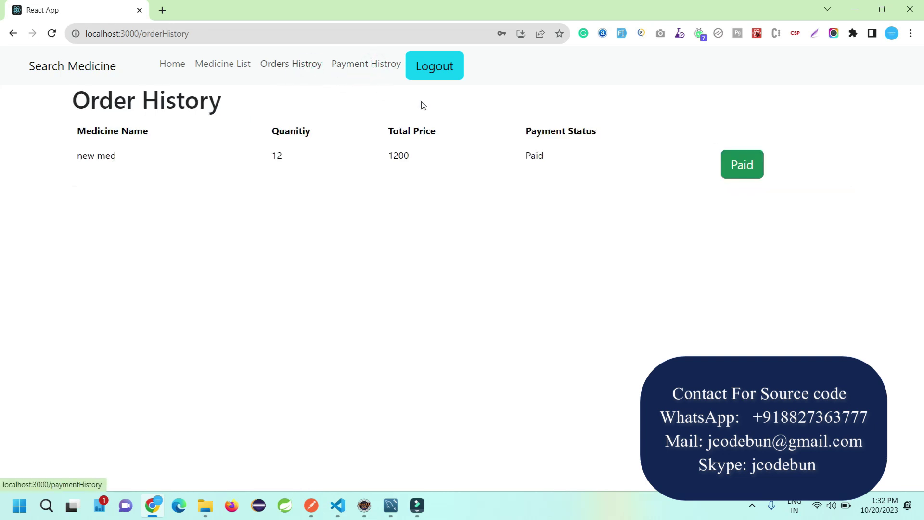
pyautogui.moveTo(527, 157); pyautogui.dragTo(536, 156)
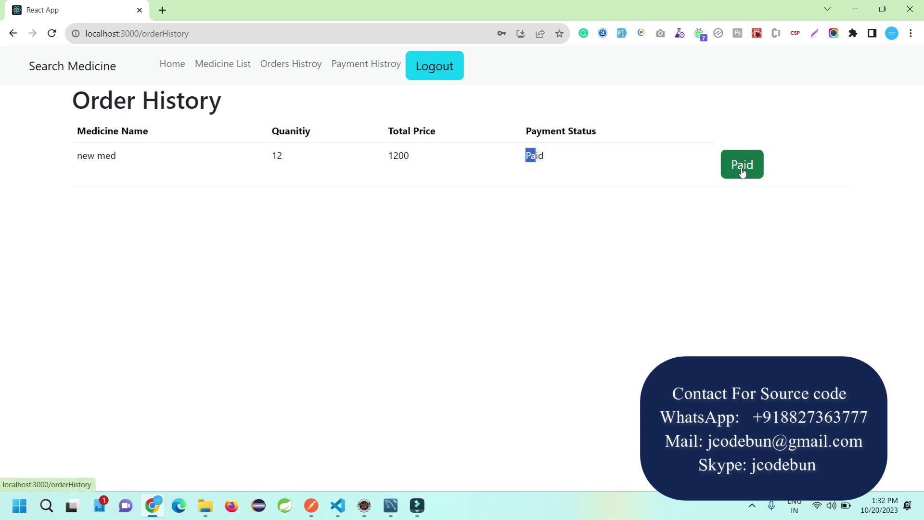
pyautogui.click(211, 69)
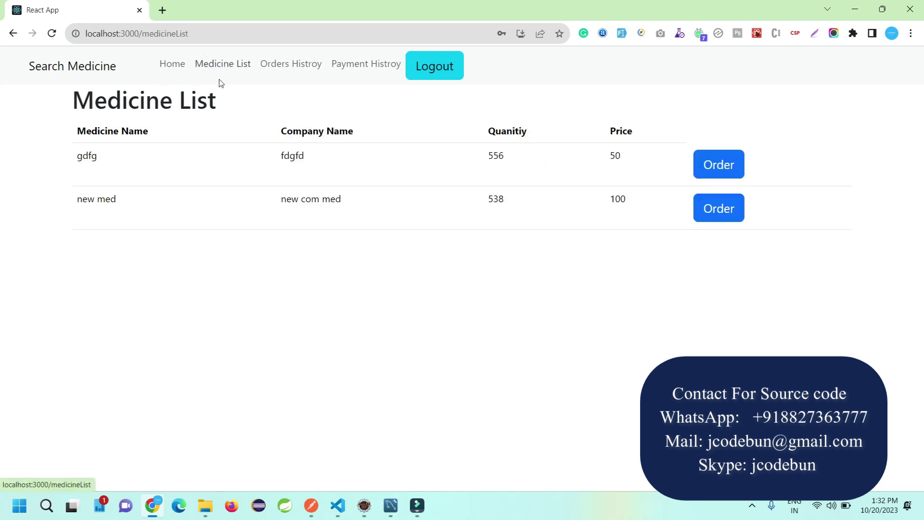
pyautogui.moveTo(492, 202); pyautogui.dragTo(510, 207)
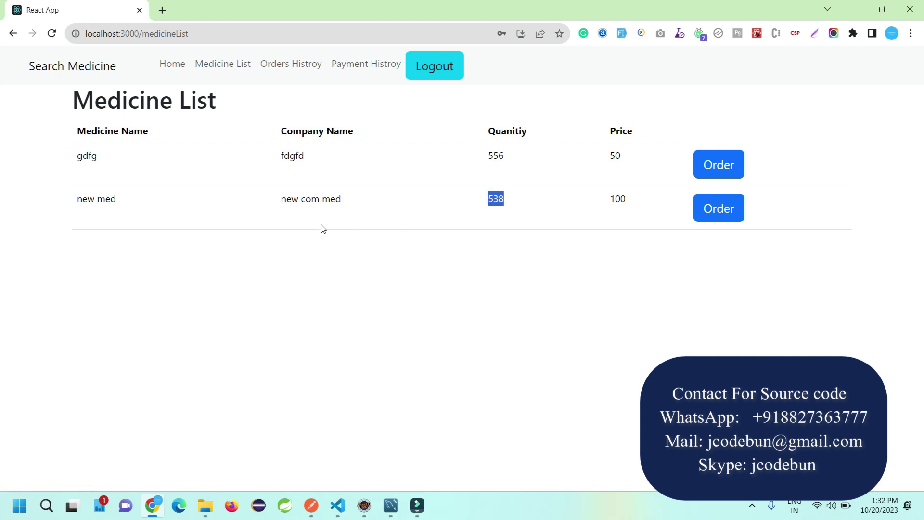
pyautogui.click(427, 65)
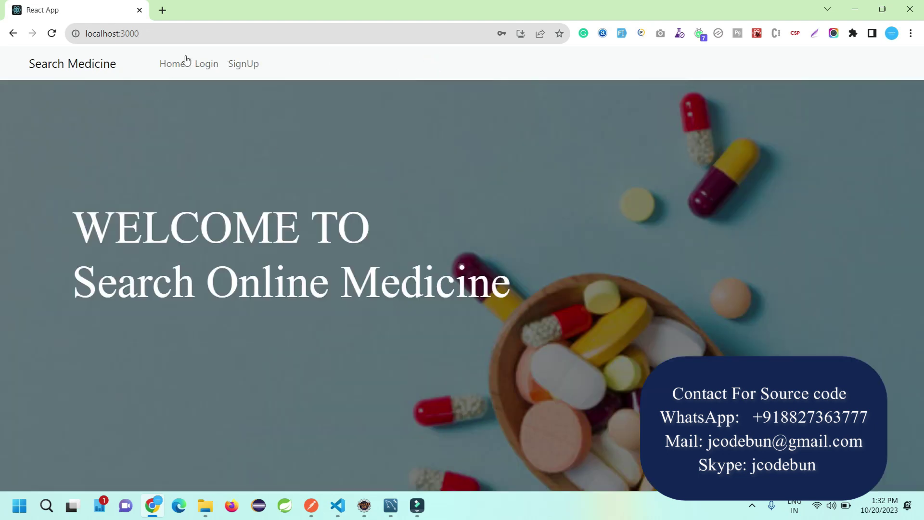
# Sign in as the admin using the browser's saved login credentials
pyautogui.click(206, 63)
pyautogui.moveTo(618, 281); pyautogui.dragTo(537, 283)
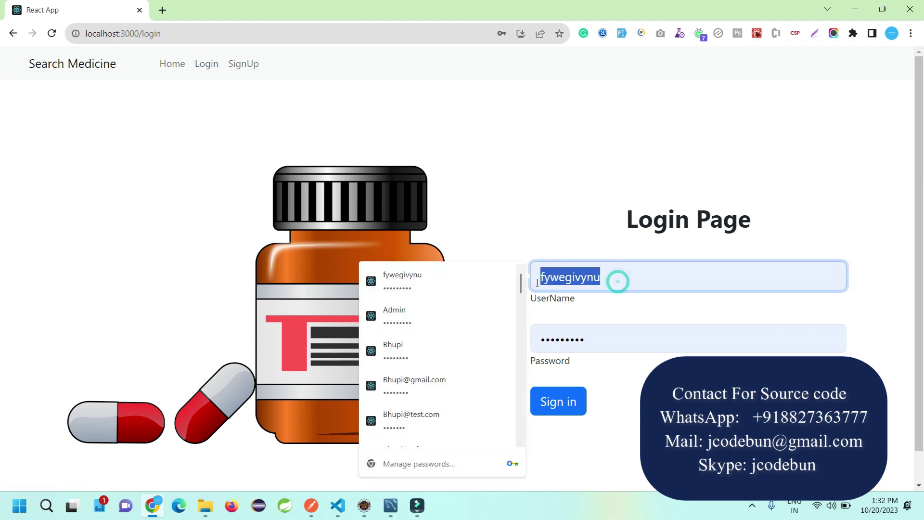
pyautogui.write('admin')
pyautogui.click(433, 280)
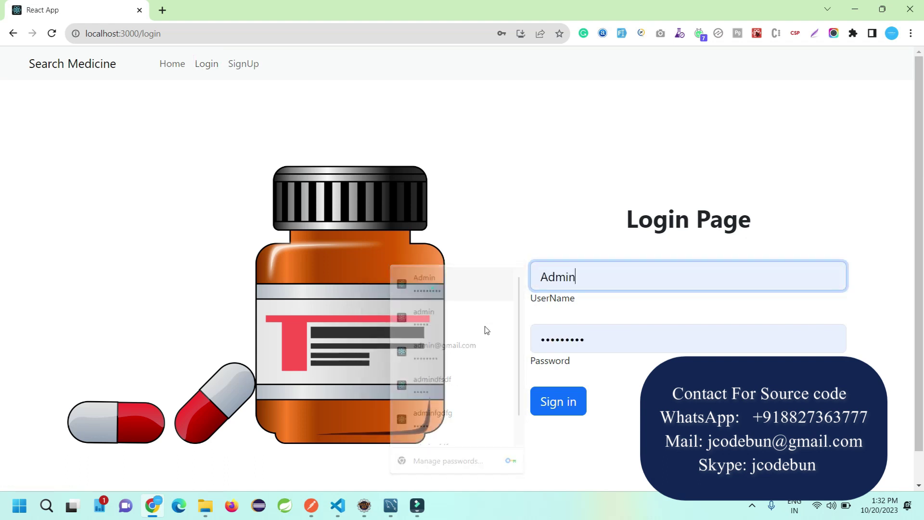
pyautogui.click(543, 399)
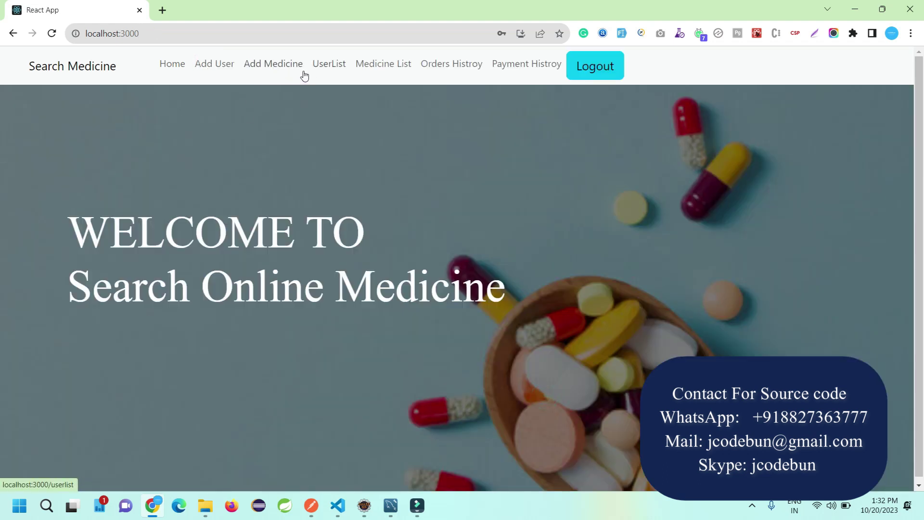
# Review the new med order and the 1200 payment in the histories, then log out
pyautogui.click(441, 63)
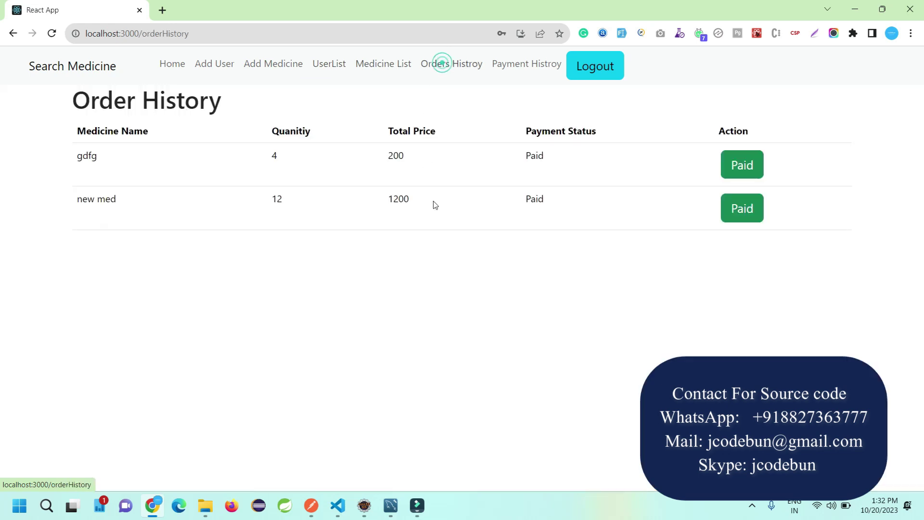
pyautogui.moveTo(634, 207); pyautogui.dragTo(270, 204)
pyautogui.click(509, 64)
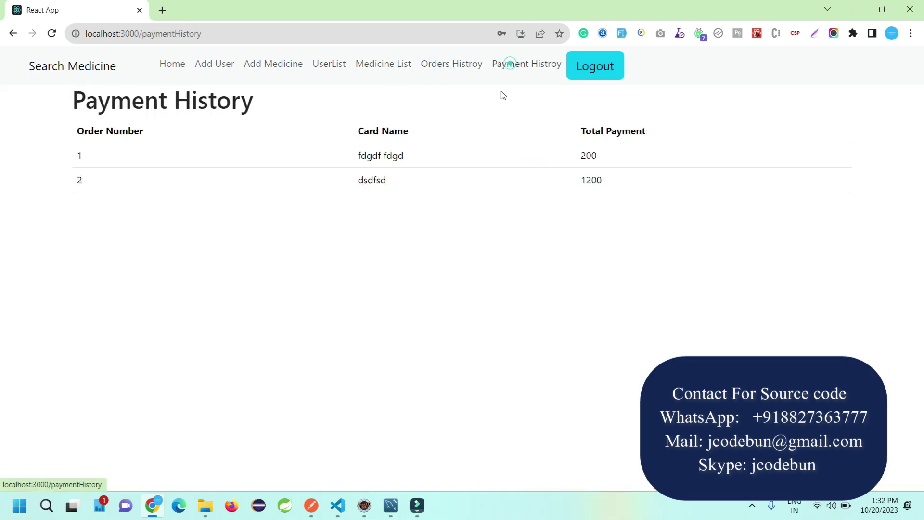
pyautogui.doubleClick(601, 179)
pyautogui.click(605, 72)
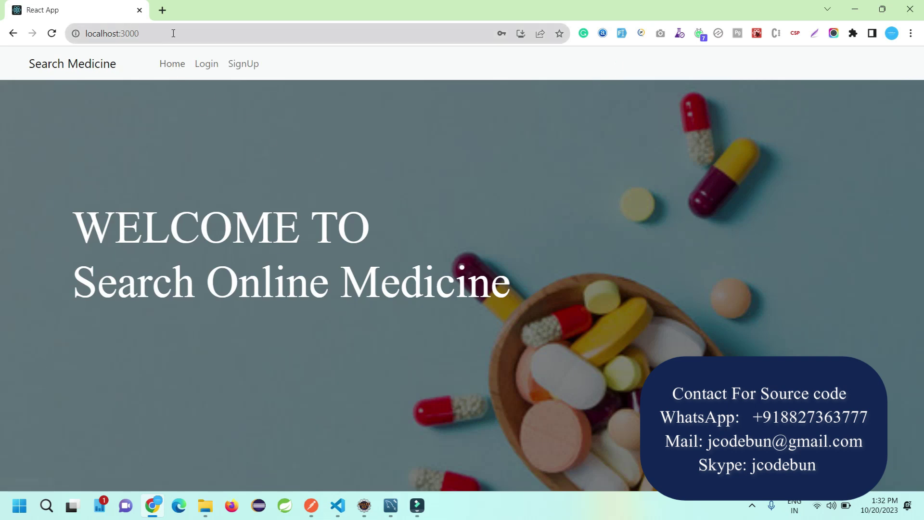
# Sign in as the admin again and switch over to Eclipse
pyautogui.click(202, 66)
pyautogui.click(575, 401)
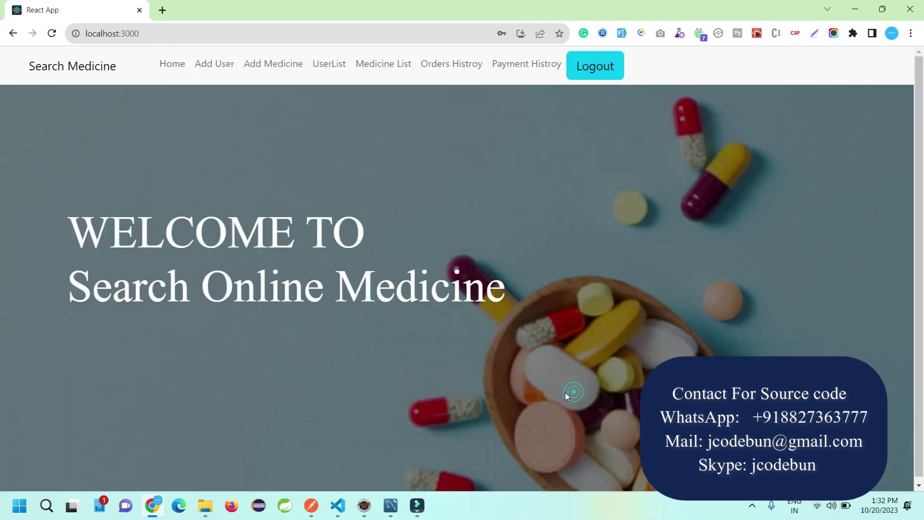
pyautogui.hotkey('alt', 'Tab')
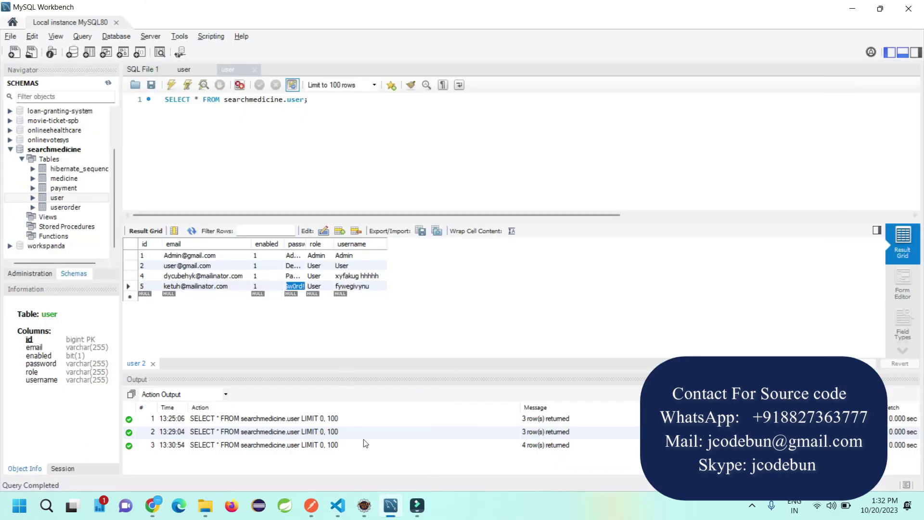
pyautogui.click(368, 509)
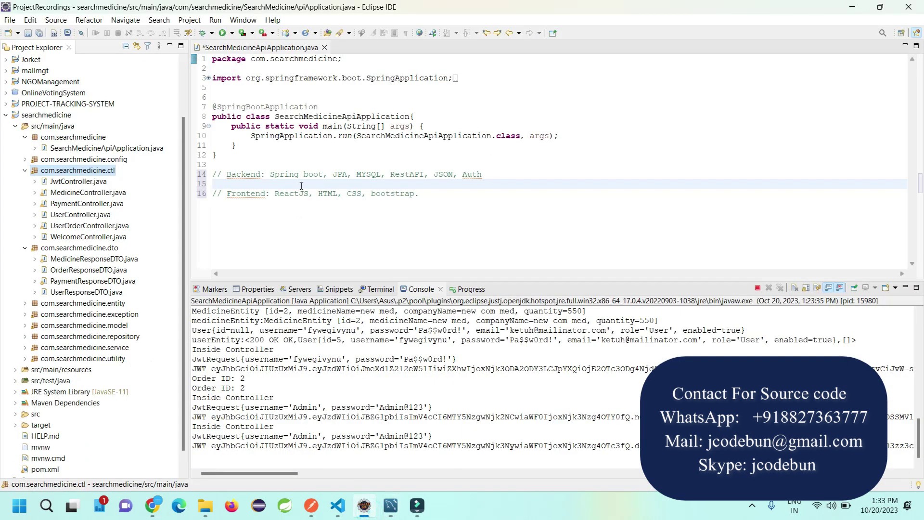
# Open MedicineController.java and MedicineResponseDTO.java and point out the logged token in the console
pyautogui.click(78, 194)
pyautogui.doubleClick(78, 194)
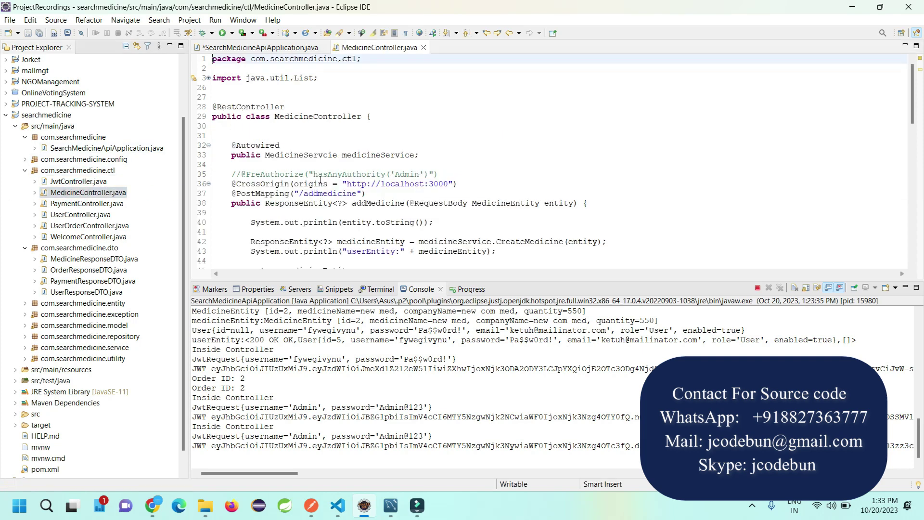
pyautogui.scroll(-4, 322, 176)
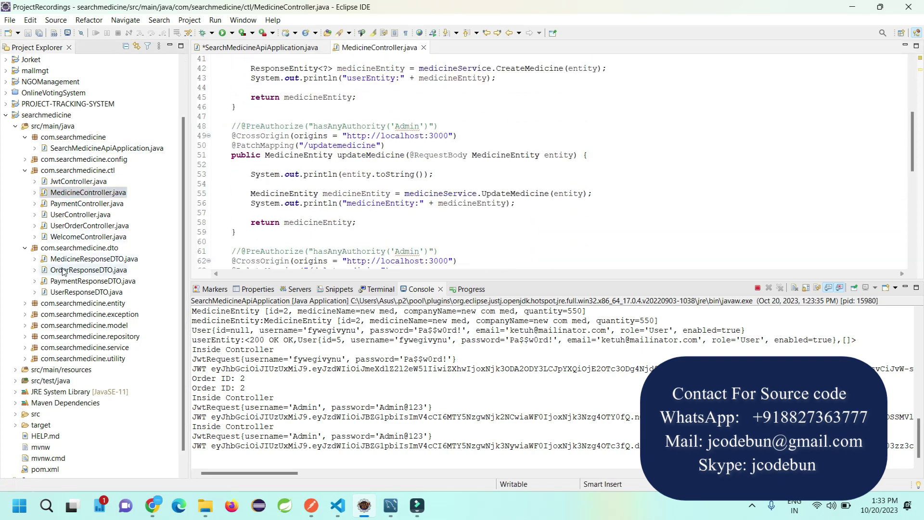
pyautogui.doubleClick(77, 260)
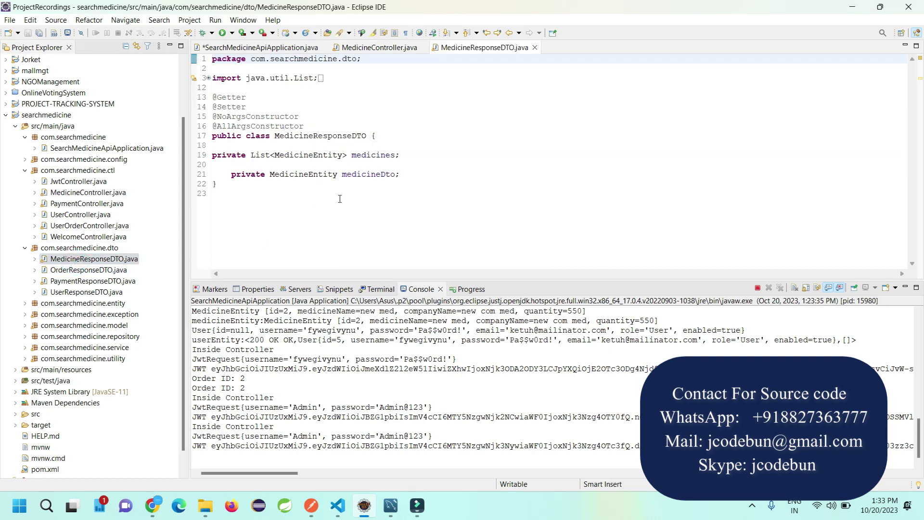
pyautogui.moveTo(913, 446); pyautogui.dragTo(575, 444)
pyautogui.scroll(1, 581, 354)
pyautogui.scroll(5, 578, 351)
pyautogui.scroll(-5, 569, 347)
pyautogui.scroll(2, 570, 347)
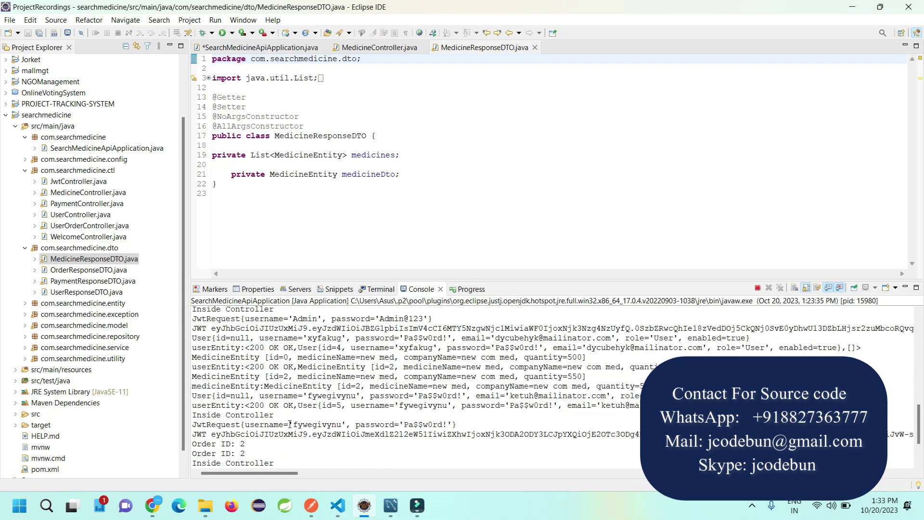
# Bring the React frontend forward in VS Code, briefly showing and minimizing Postman
pyautogui.click(336, 515)
pyautogui.scroll(-5, 343, 196)
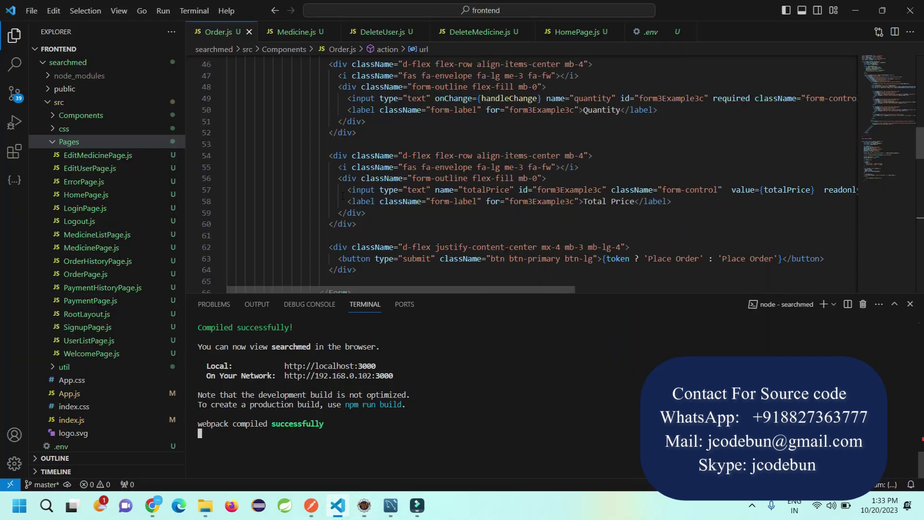
pyautogui.click(315, 516)
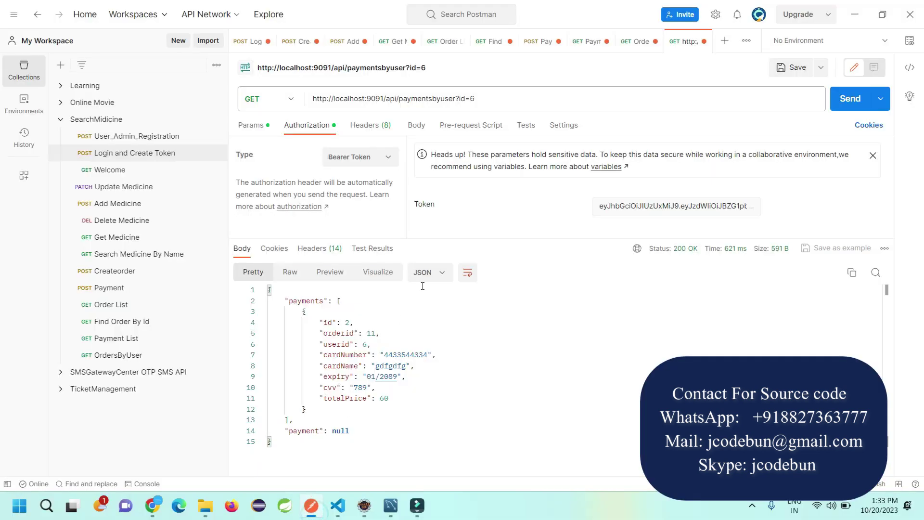
pyautogui.click(853, 14)
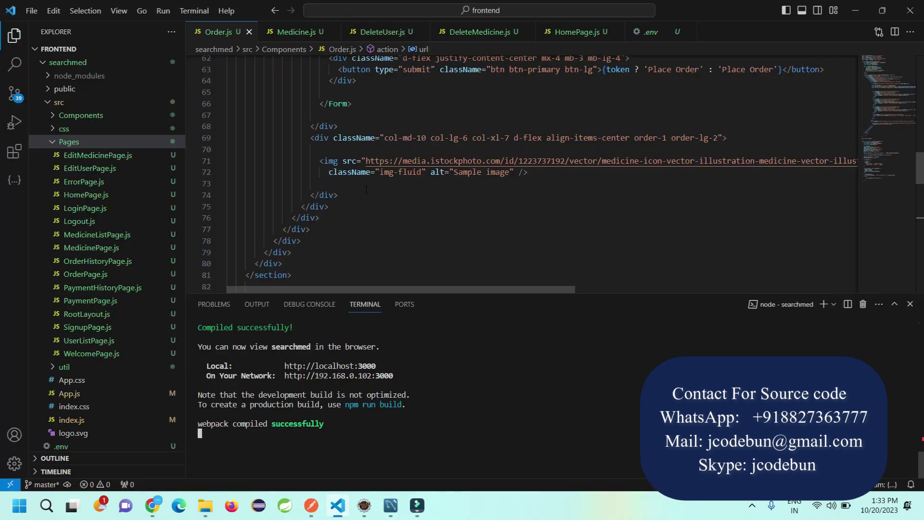